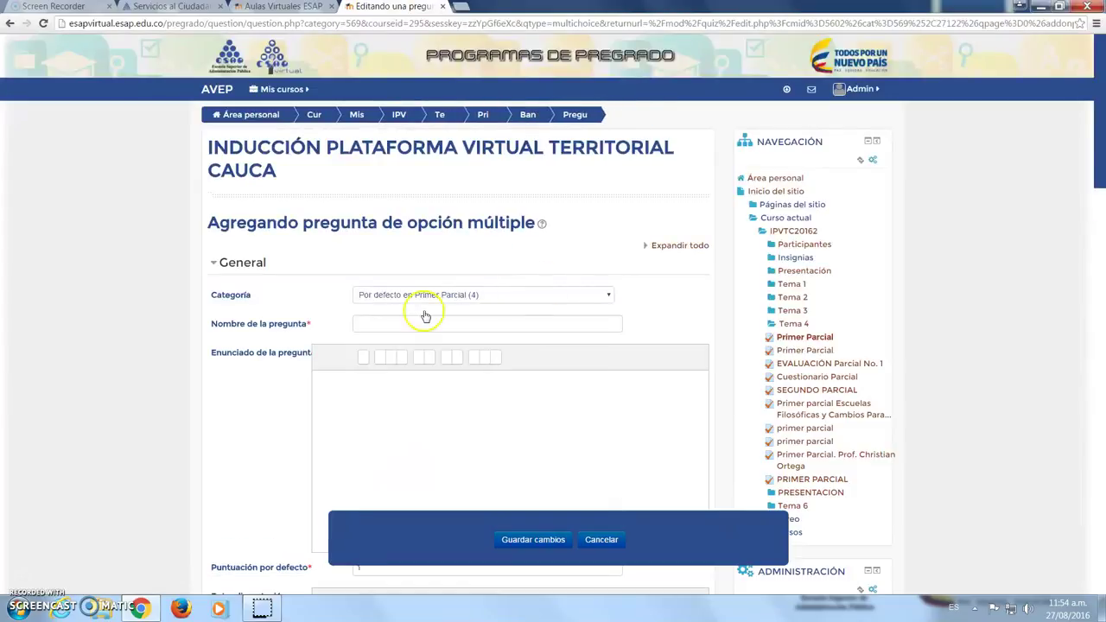
- Name the multiple-choice question "4" and enter the question text "Popayán es conocida como:"
click(407, 319)
text(4)
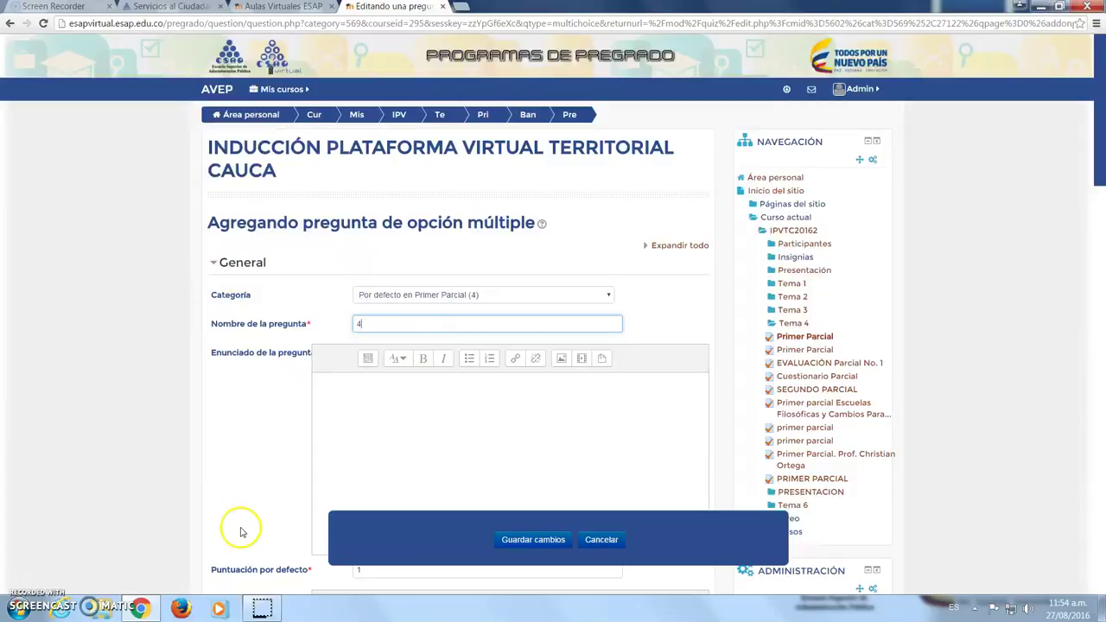
click(351, 440)
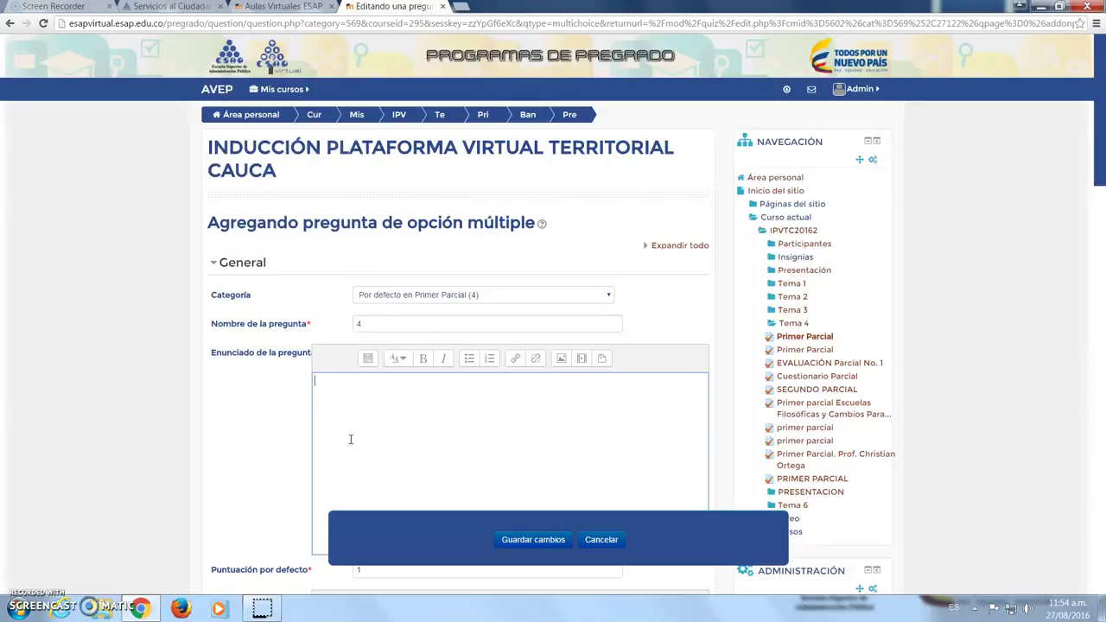
click(350, 438)
text(LOs)
key(BackSpace)
key(BackSpace)
key(BackSpace)
text(Las denom)
key(BackSpace)
key(BackSpace)
key(BackSpace)
key(BackSpace)
key(BackSpace)
key(BackSpace)
key(BackSpace)
key(BackSpace)
key(BackSpace)
key(BackSpace)
text(Popayán es conocida como:)
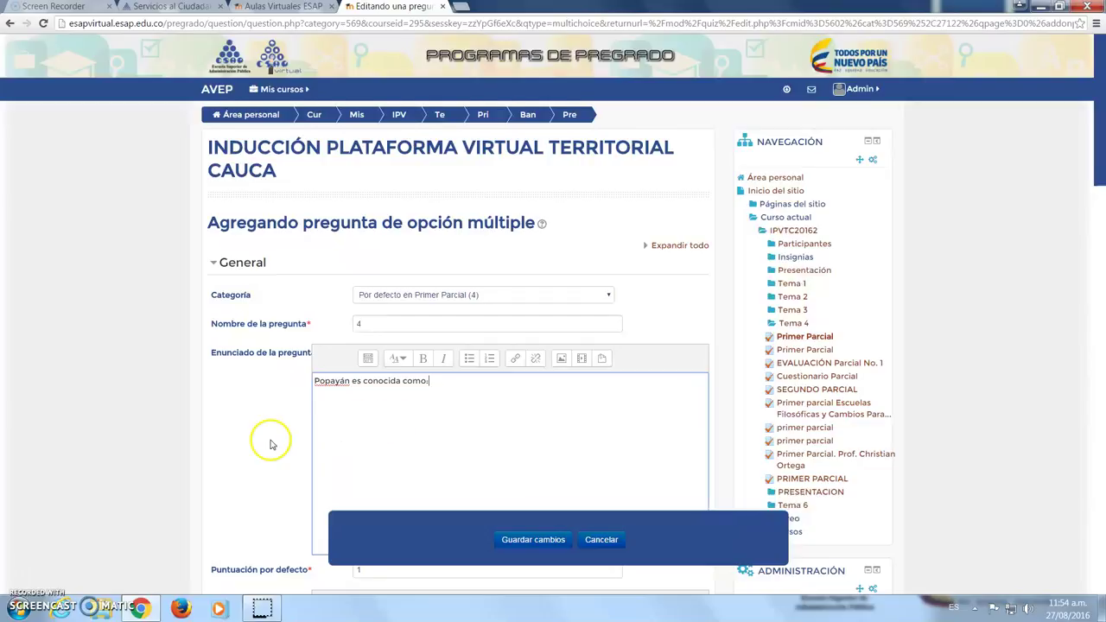
- Set the question's number of answers to "Se permiten varias respuestas"
scroll(272, 440, down, 5)
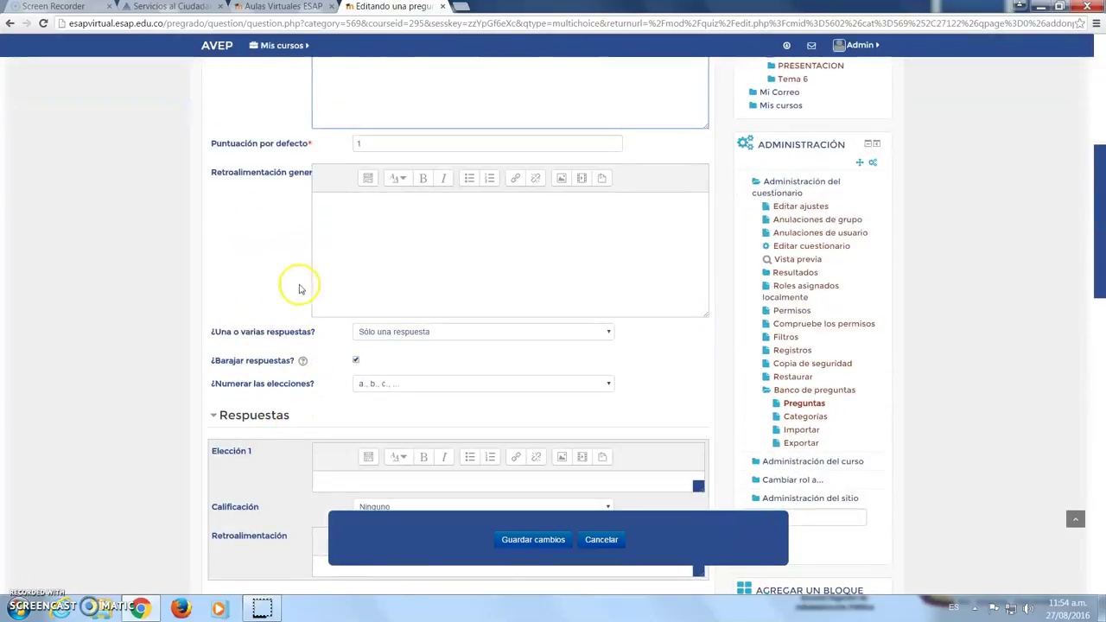
scroll(382, 337, down, 1)
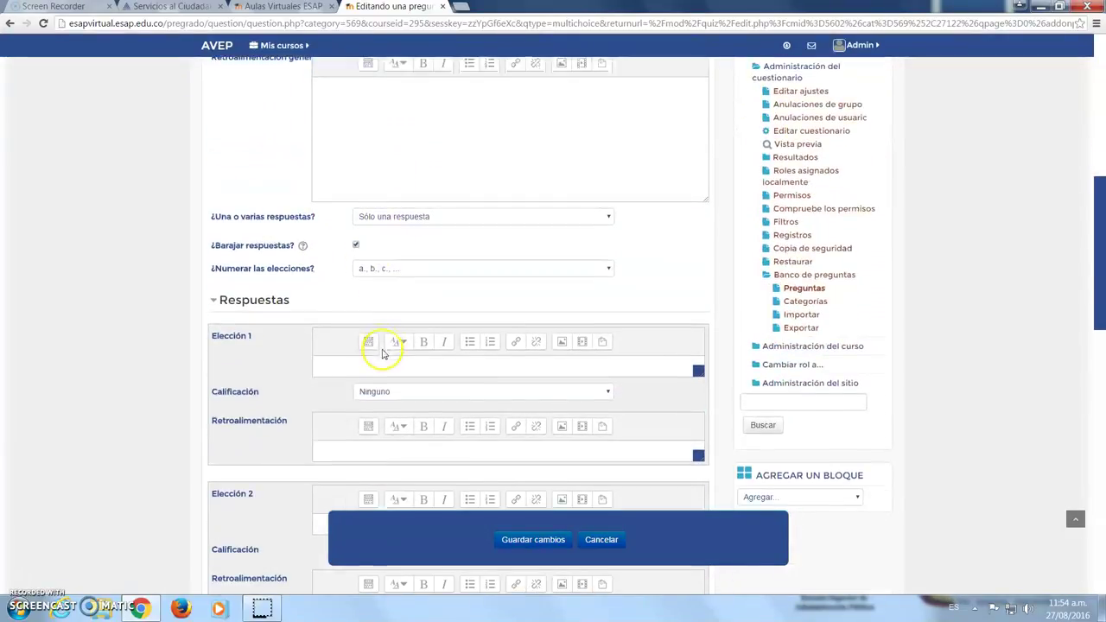
scroll(354, 216, up, 2)
click(432, 338)
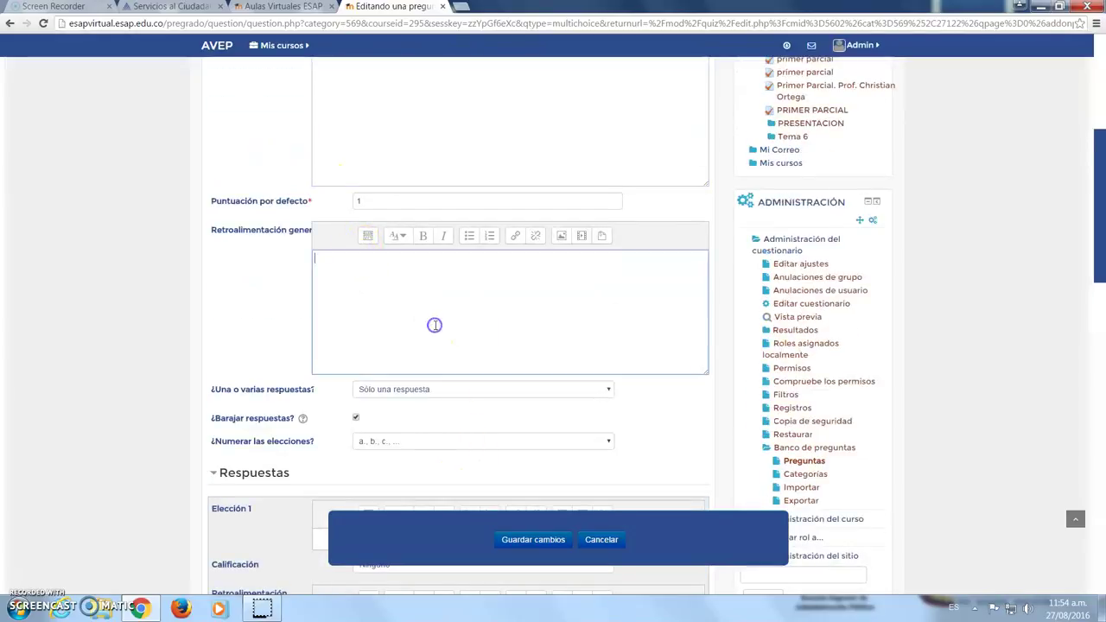
scroll(369, 350, down, 1)
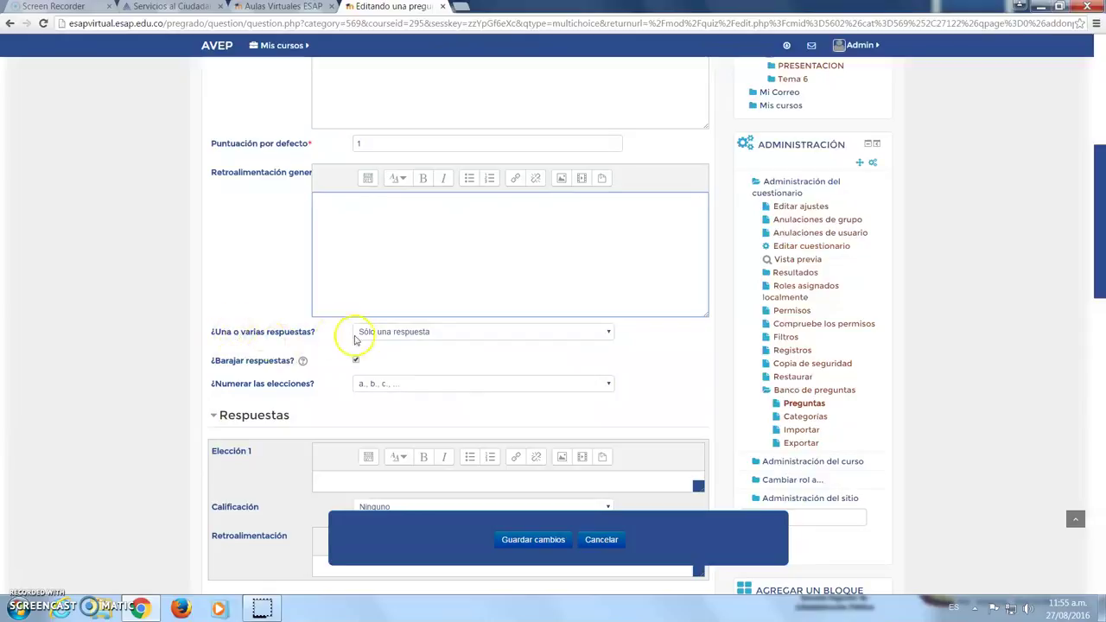
click(389, 331)
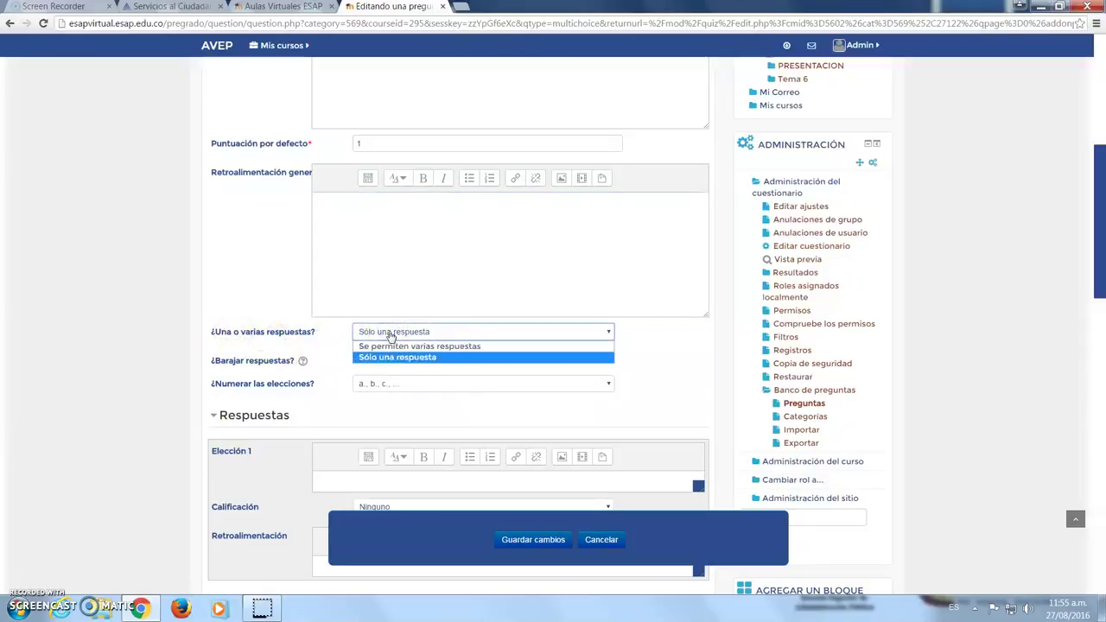
click(385, 345)
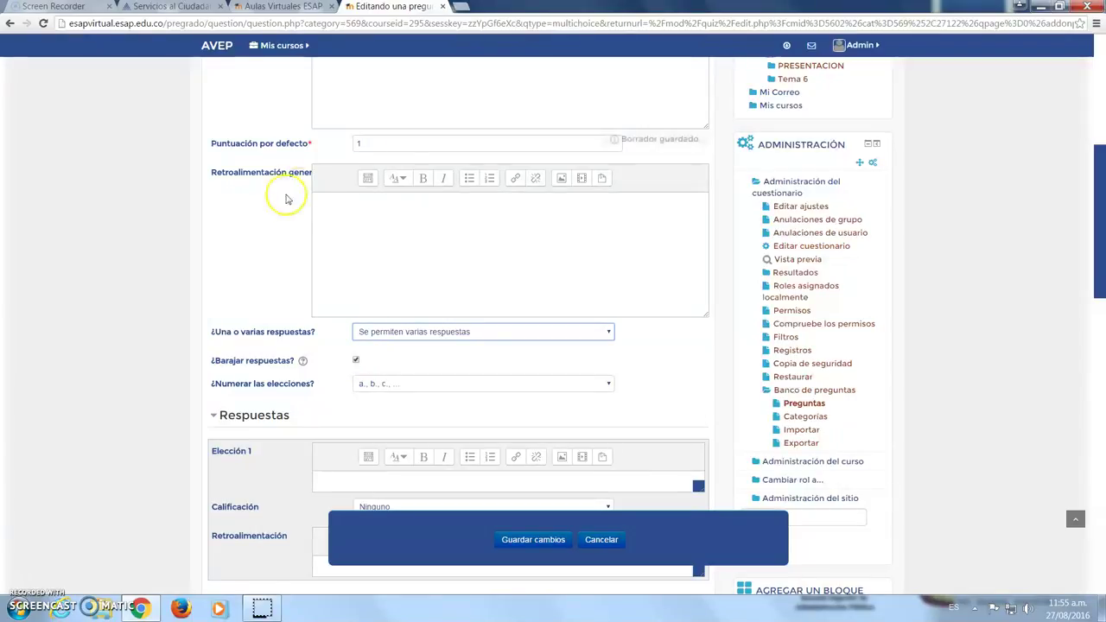
- Fill in Elección 1 with "La ciudad blanca" and set its grade to 50%
scroll(341, 445, down, 1)
click(340, 424)
text(La c)
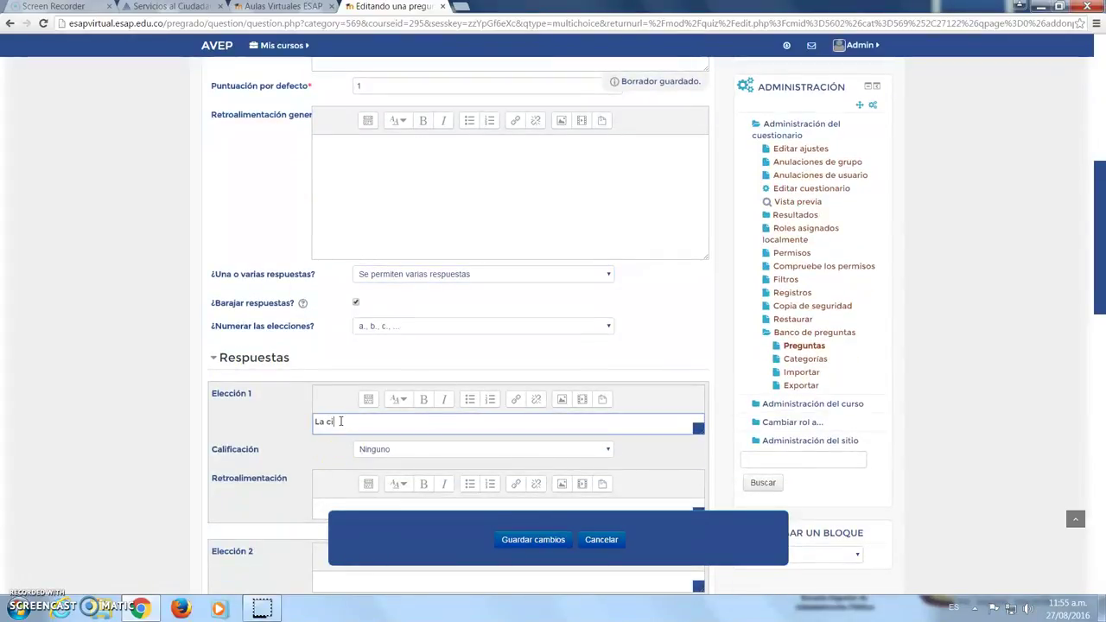
text(iudad )
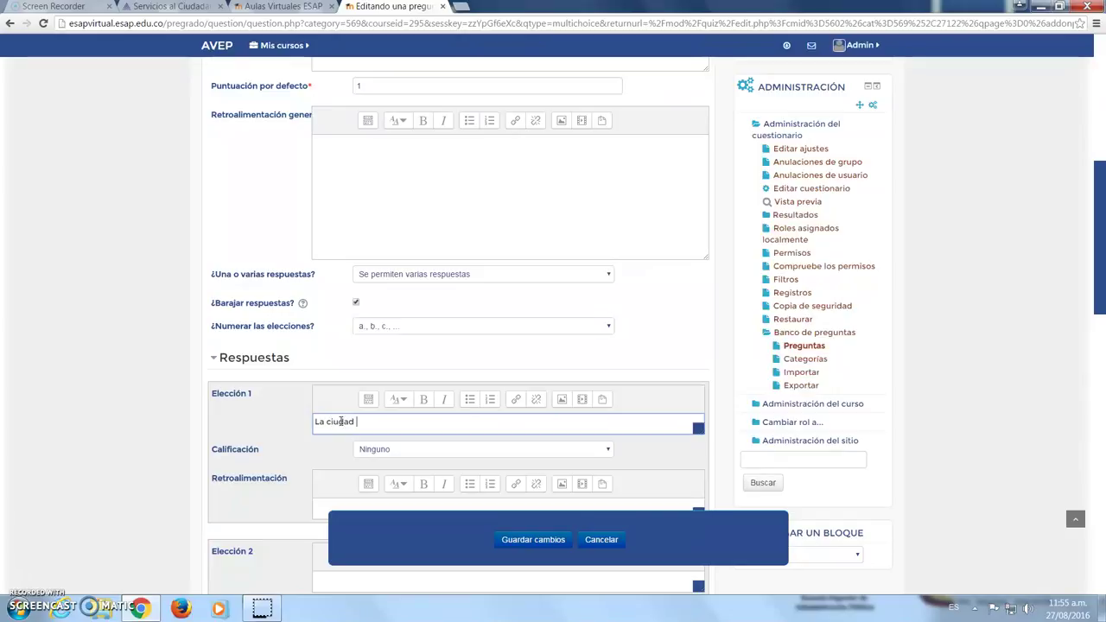
text(blamnca)
key(Left)
key(Left)
key(Left)
key(BackSpace)
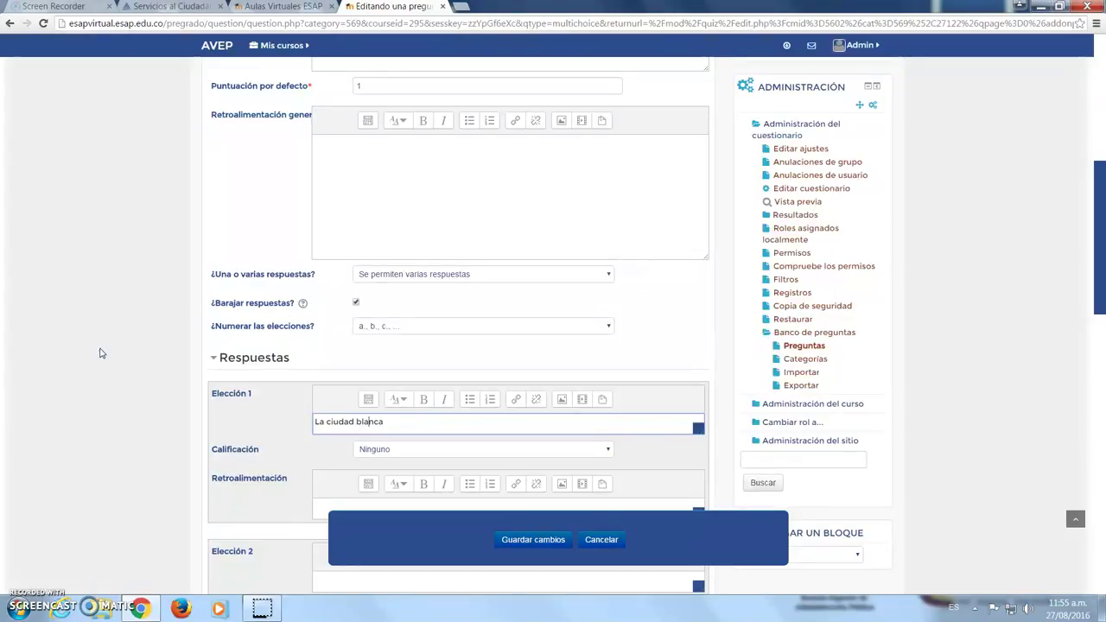
click(397, 450)
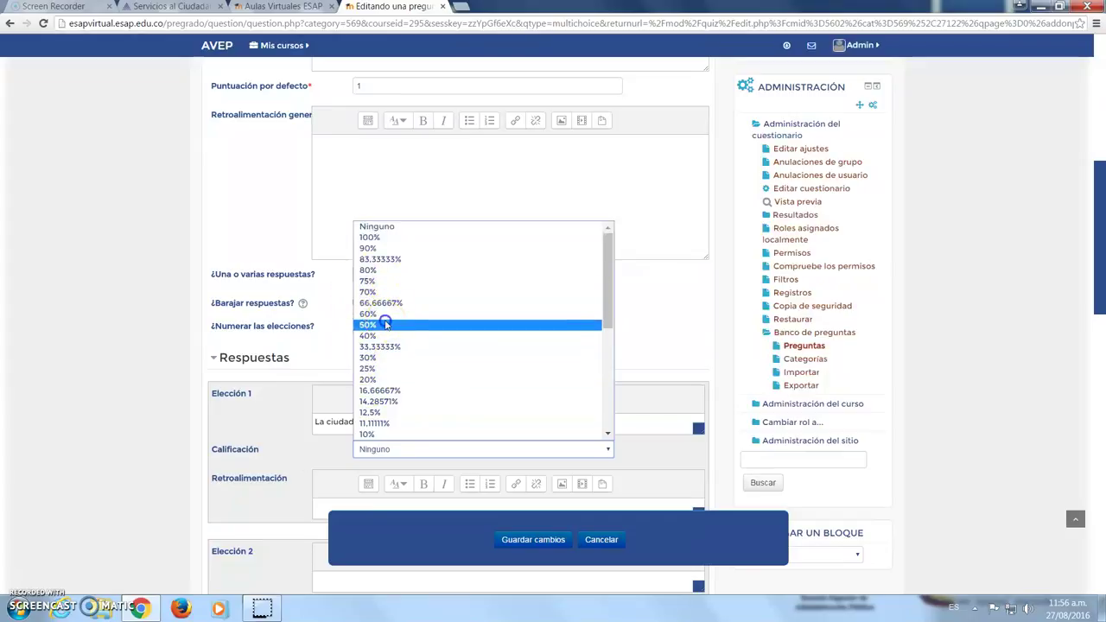
click(386, 324)
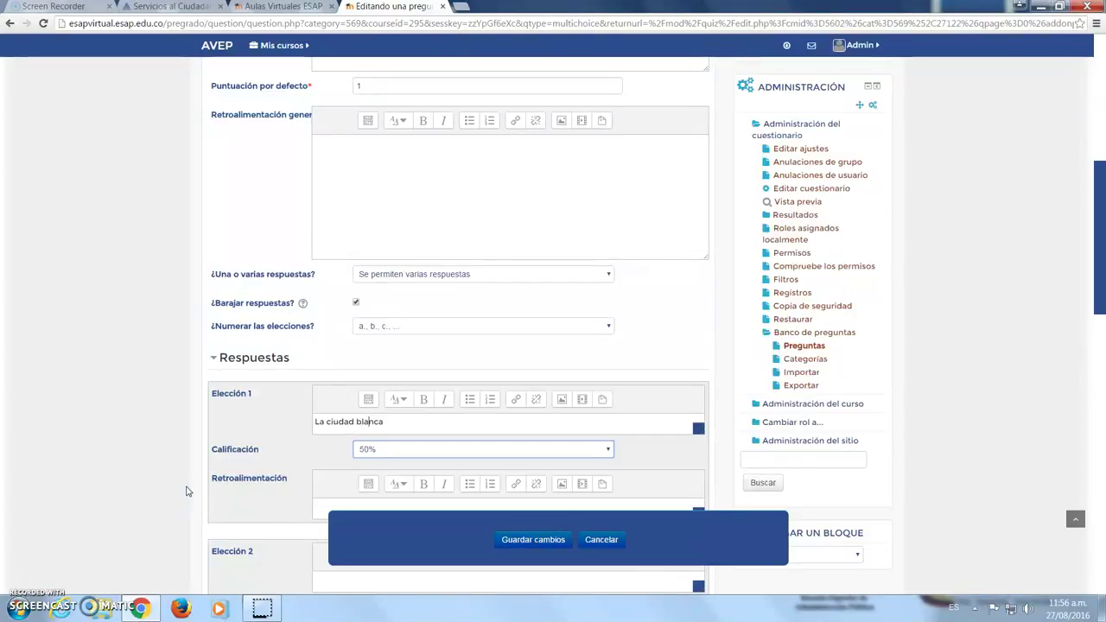
- Fill in Elección 2 with "Ciudad universitaria" and set its grade to 50%
scroll(173, 454, down, 1)
scroll(173, 453, down, 2)
click(343, 469)
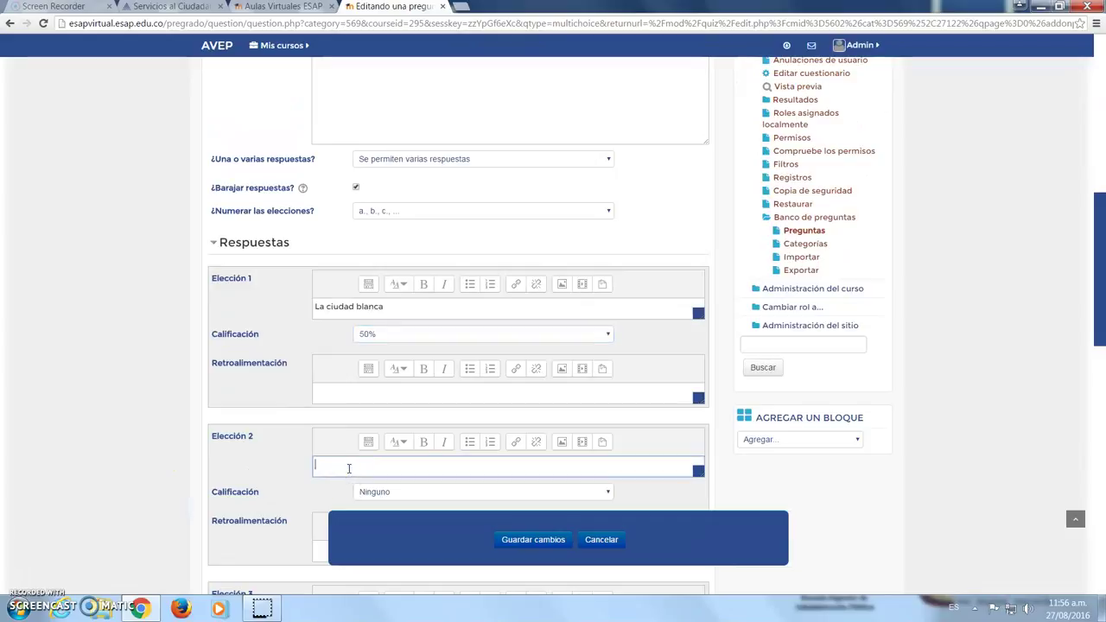
text(C)
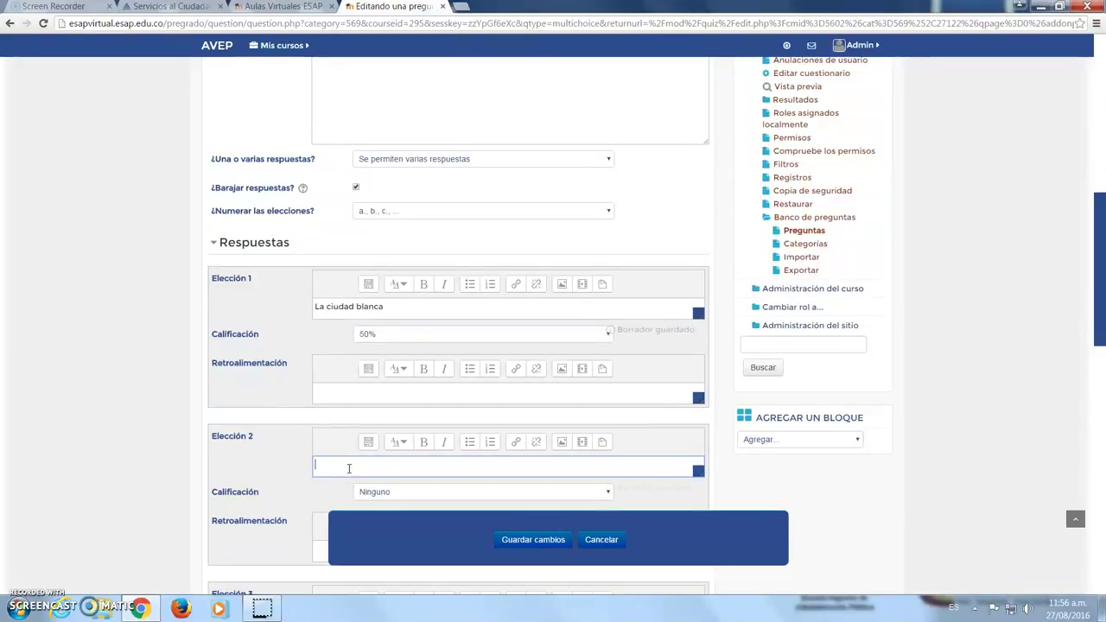
text(iudad )
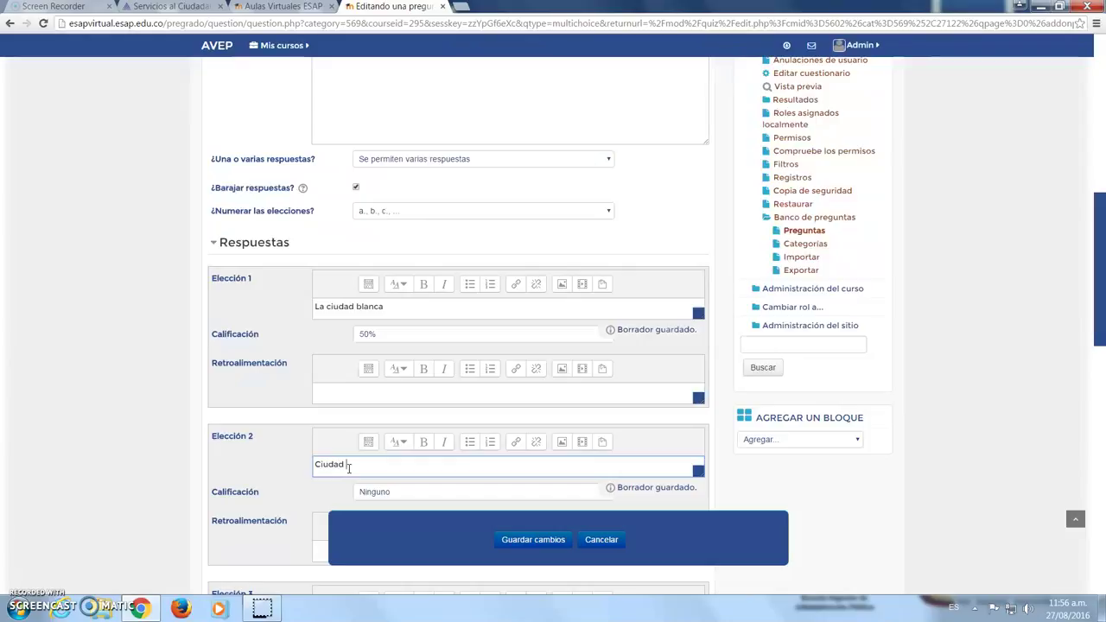
text(universitaria)
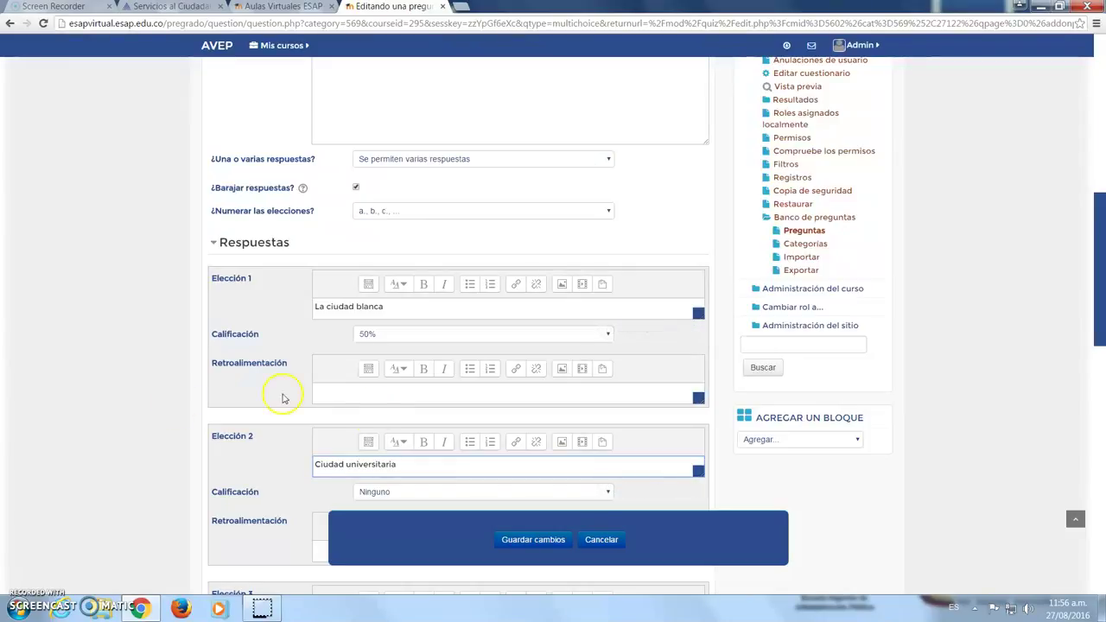
scroll(168, 409, down, 3)
click(364, 375)
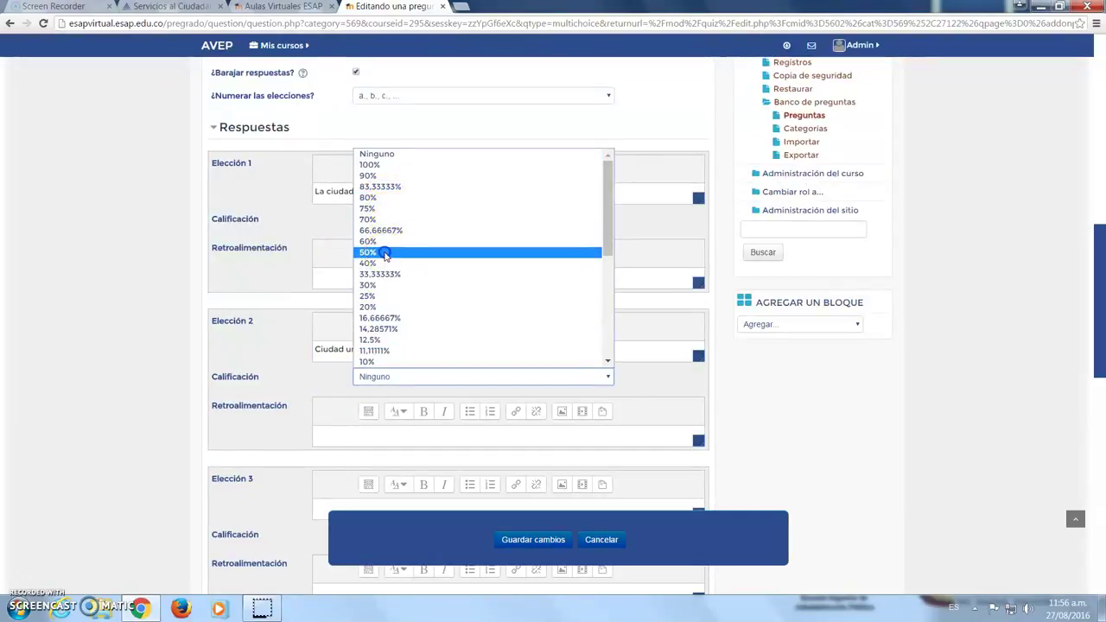
click(385, 256)
- Enter "La ciudad sorpresa" as Elección 3 and "La ciudad de los parques" as Elección 4
scroll(109, 362, down, 3)
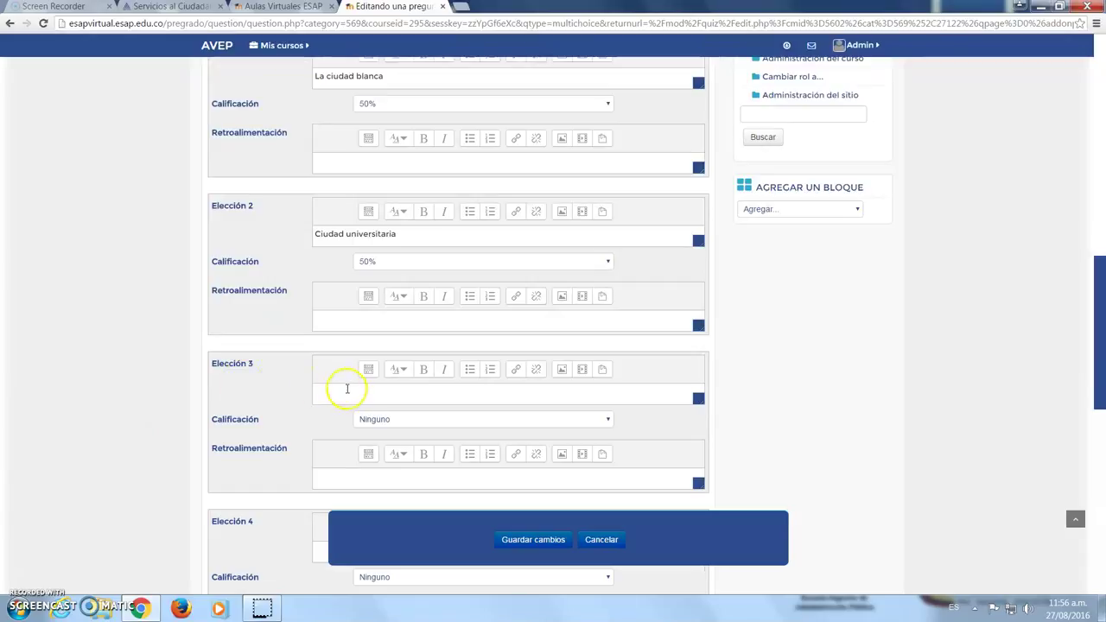
click(356, 401)
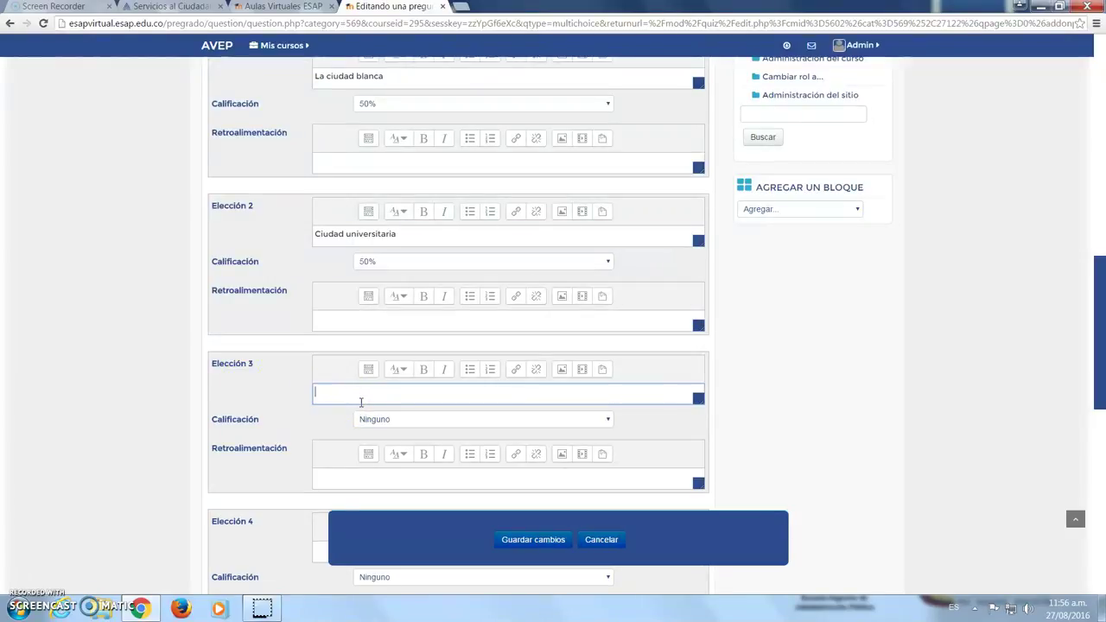
text(La ciudad sorpresa)
scroll(242, 458, down, 1)
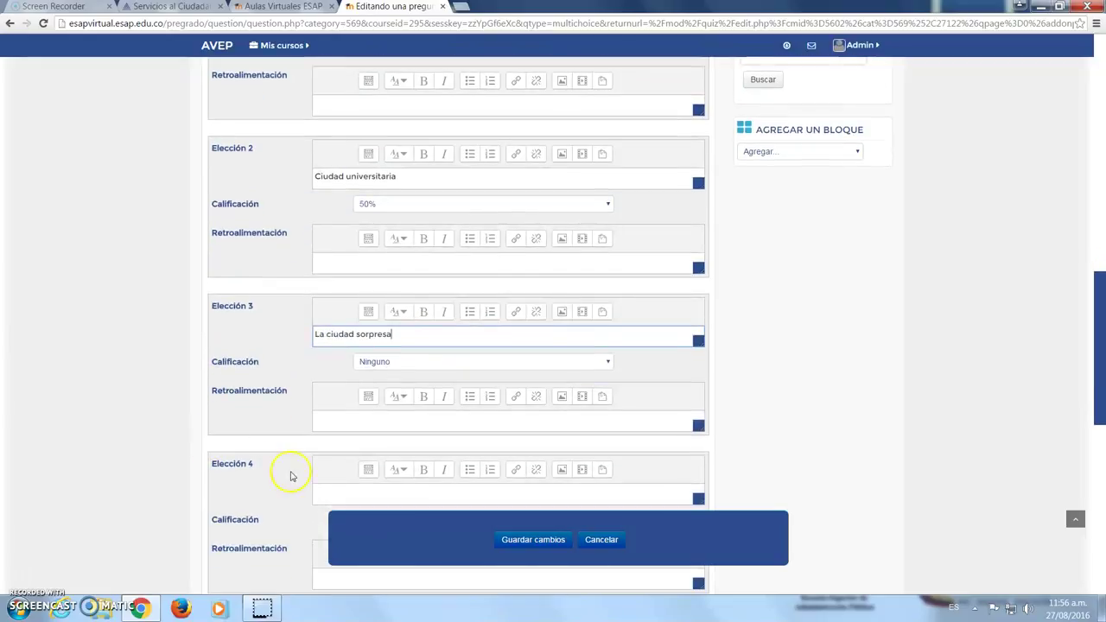
click(352, 501)
text(L)
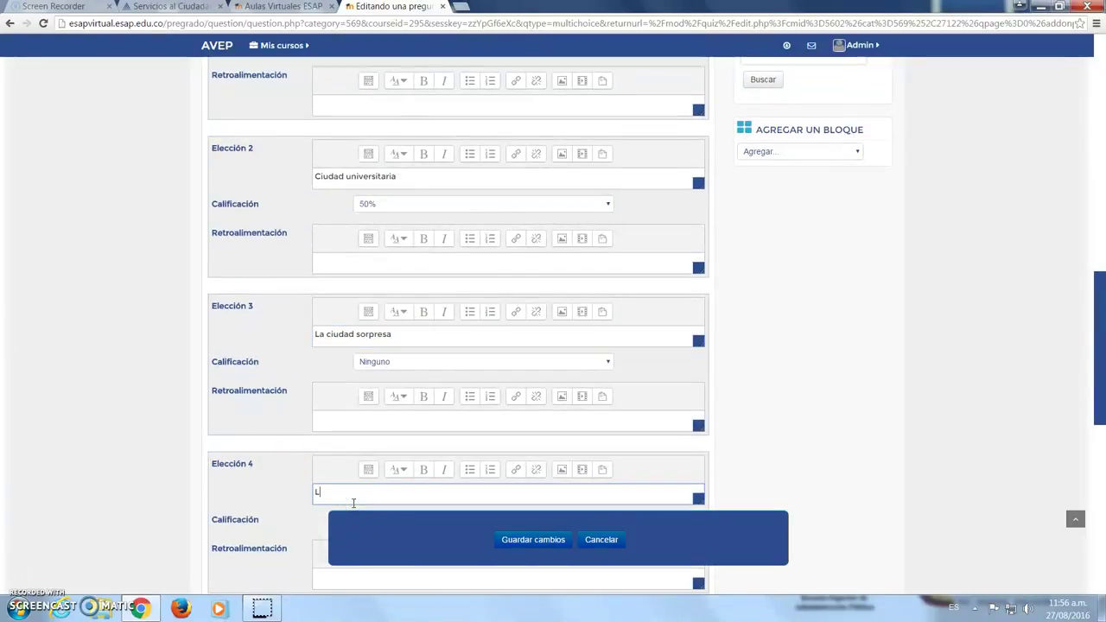
text(a ciudad de los parquers)
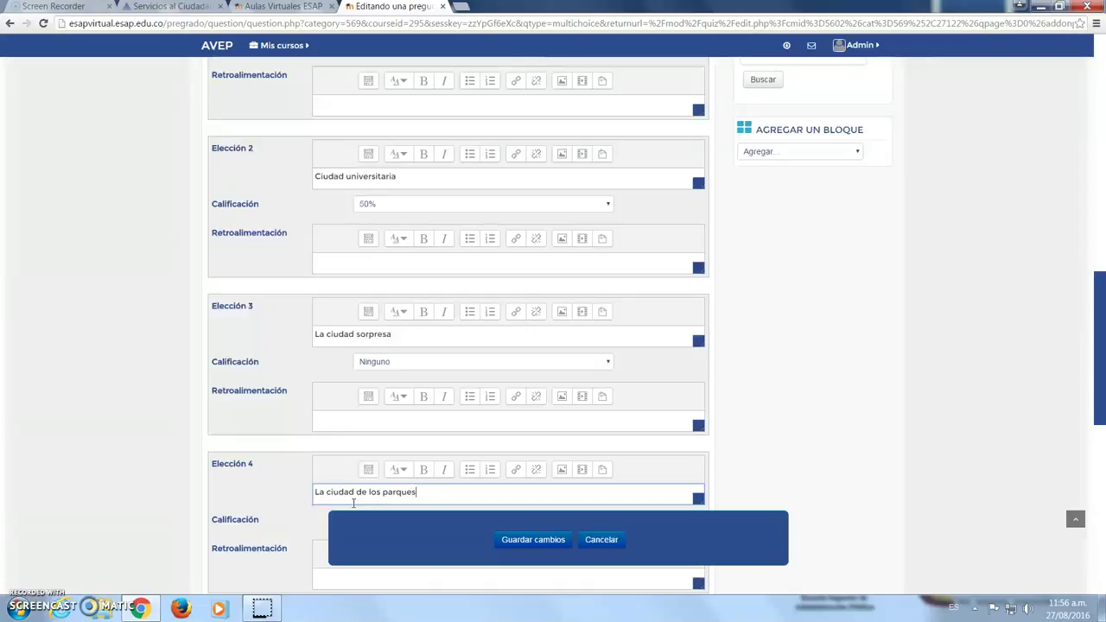
- Save the completed multiple-choice question to the Primer Parcial quiz
scroll(174, 384, down, 1)
scroll(174, 384, down, 5)
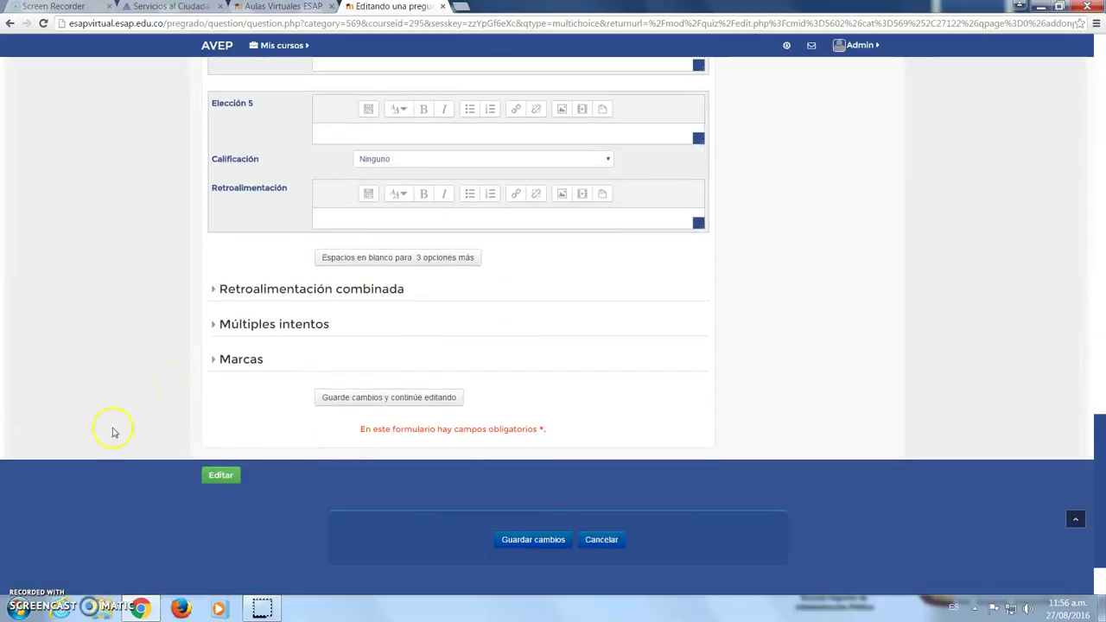
click(545, 540)
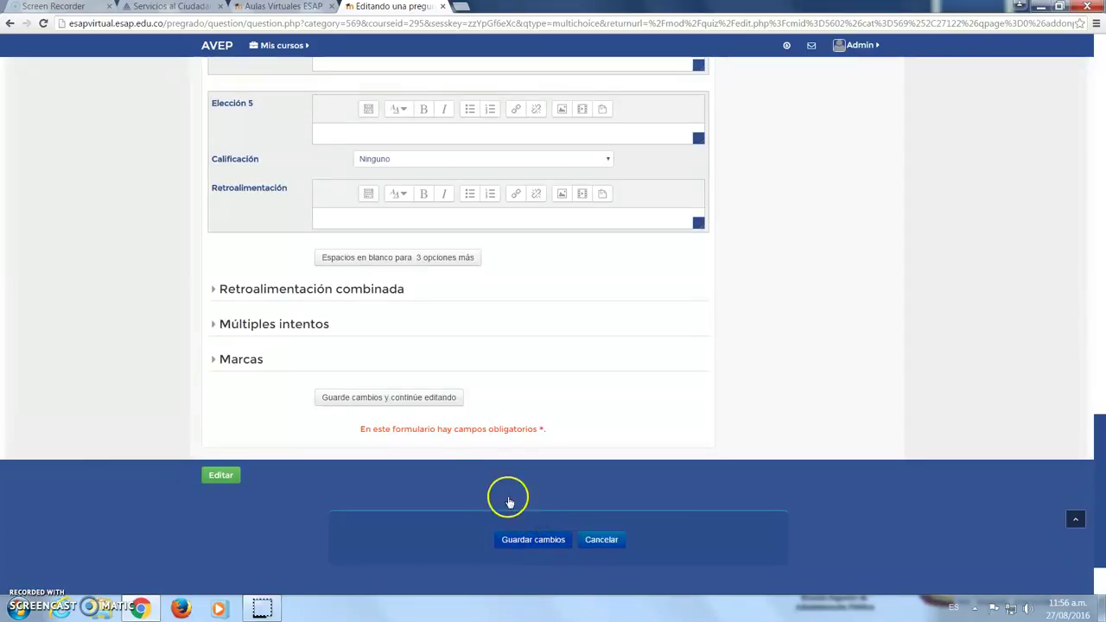
click(531, 540)
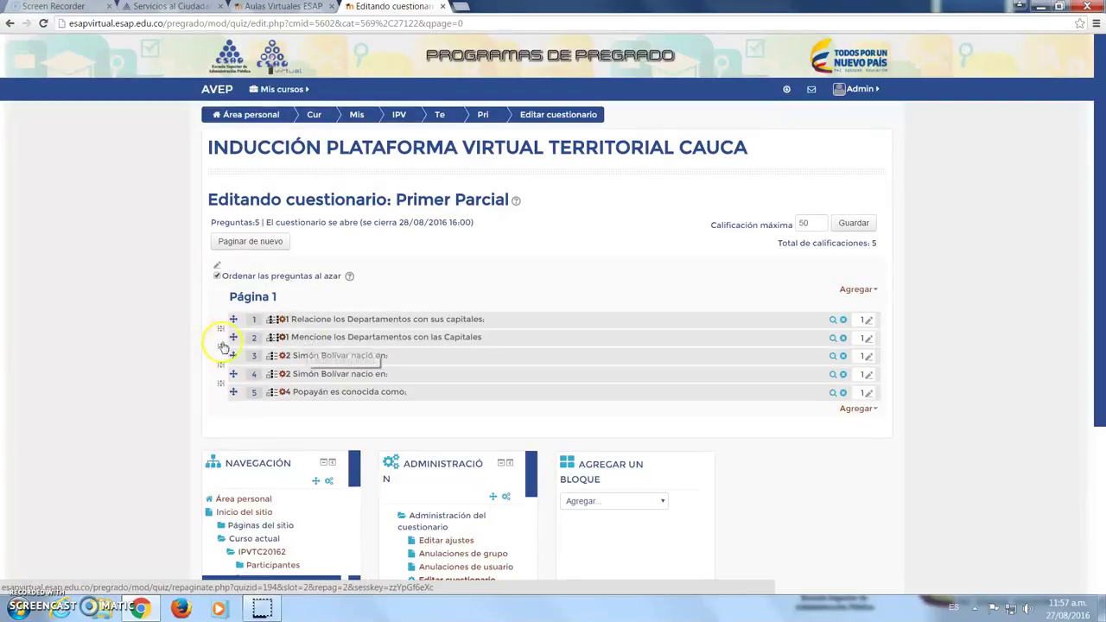
- Preview the Popayán question, mark "Ciudad universitaria" and "La ciudad blanca" as answers, and close the preview
scroll(181, 301, down, 2)
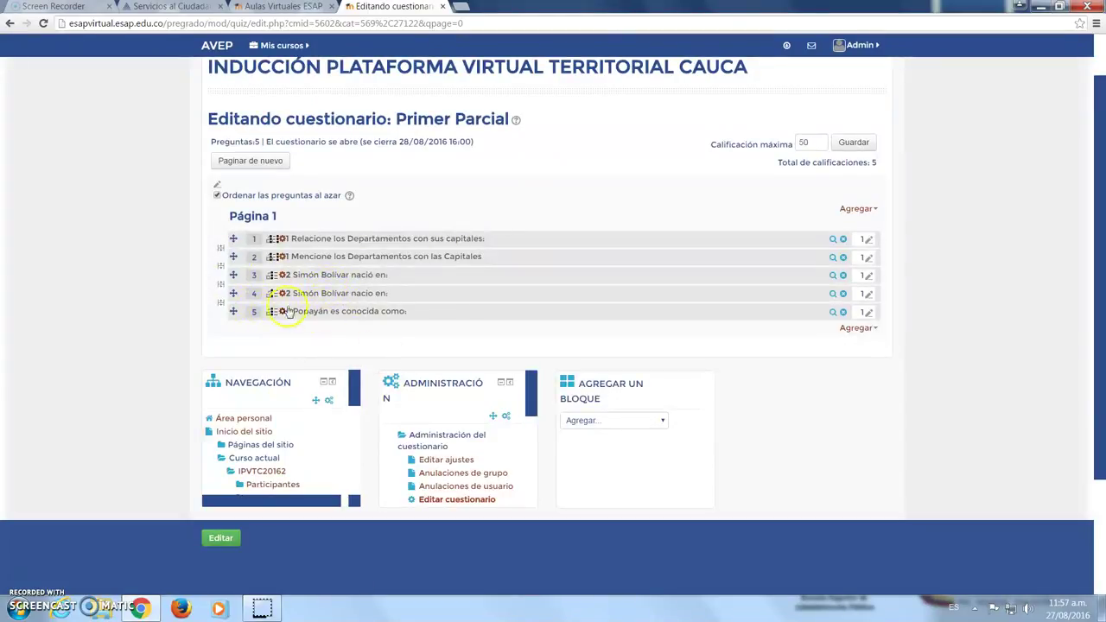
click(832, 312)
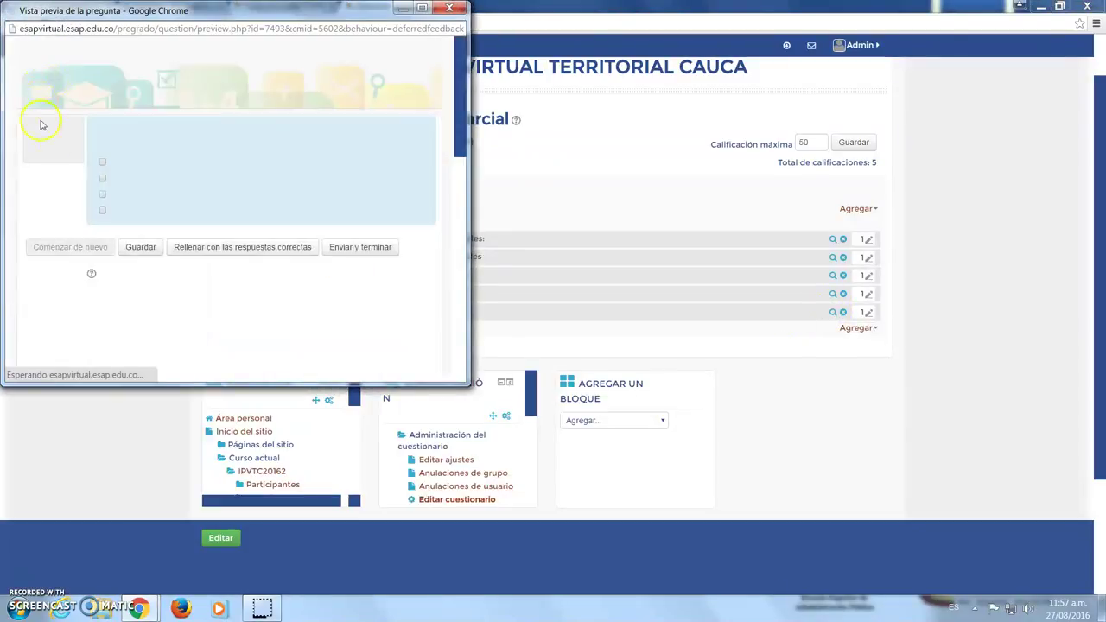
click(102, 177)
click(102, 194)
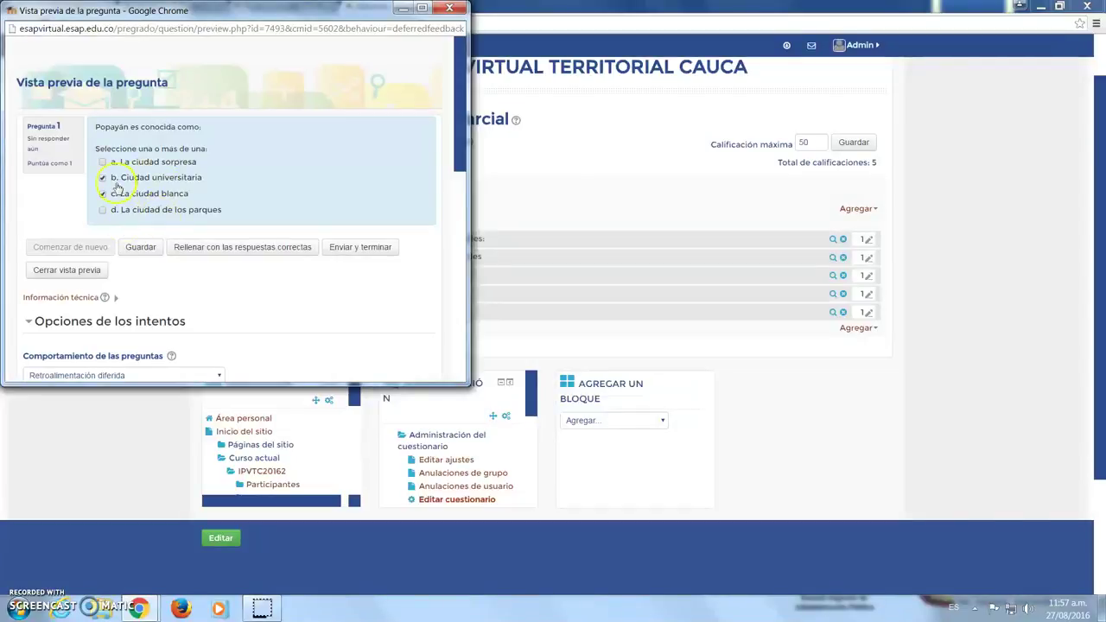
click(78, 271)
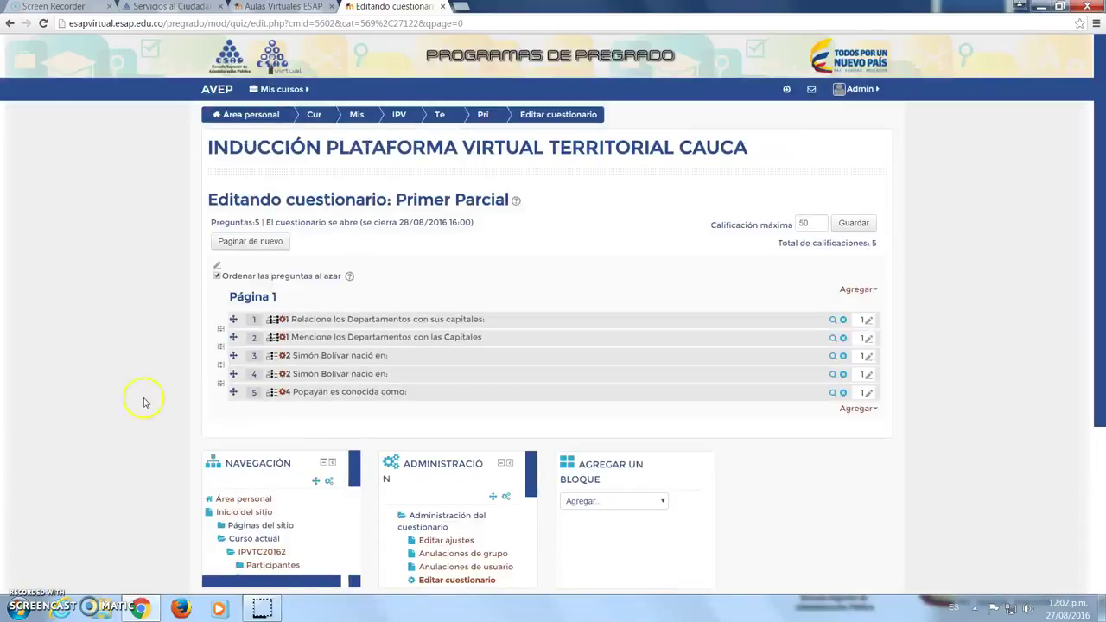
- Add a new question of type Verdadero/Falso at the end of the quiz's page 1
click(855, 408)
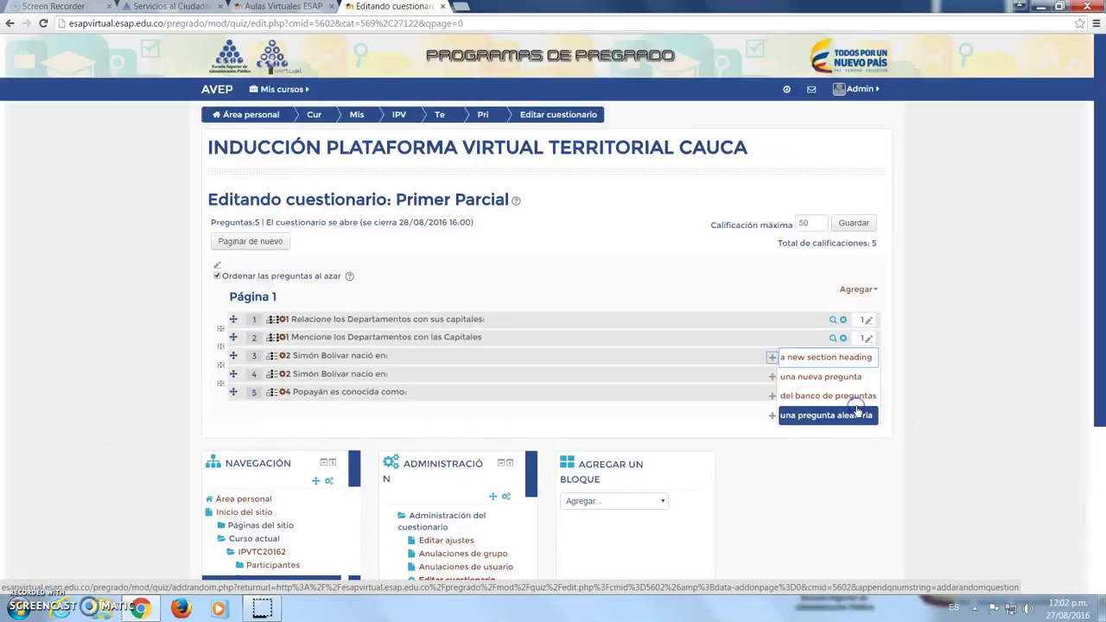
click(838, 382)
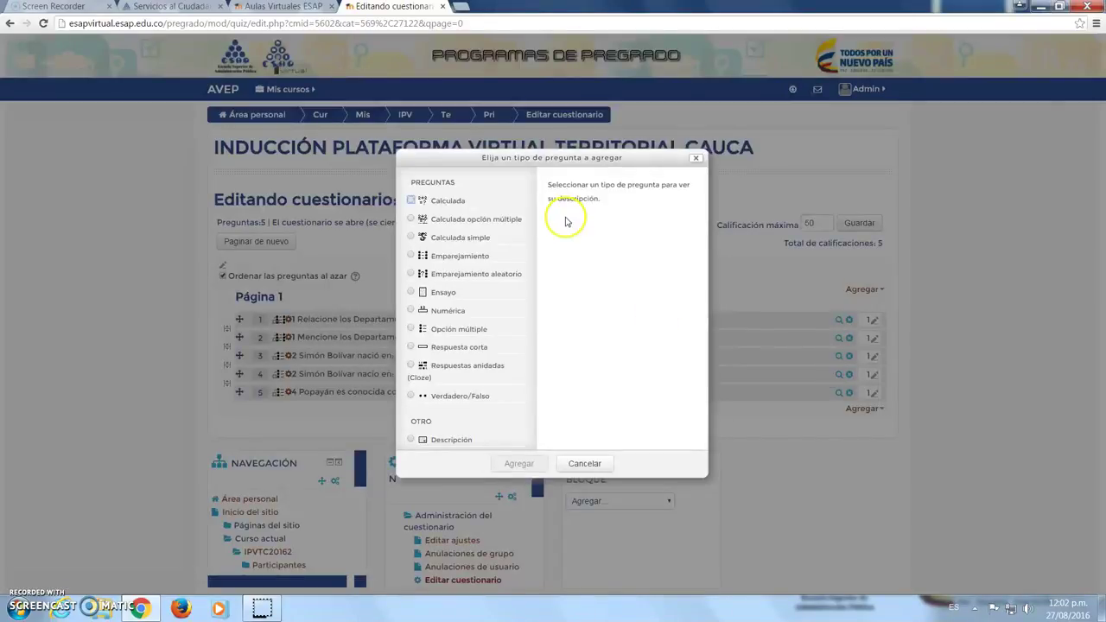
click(444, 400)
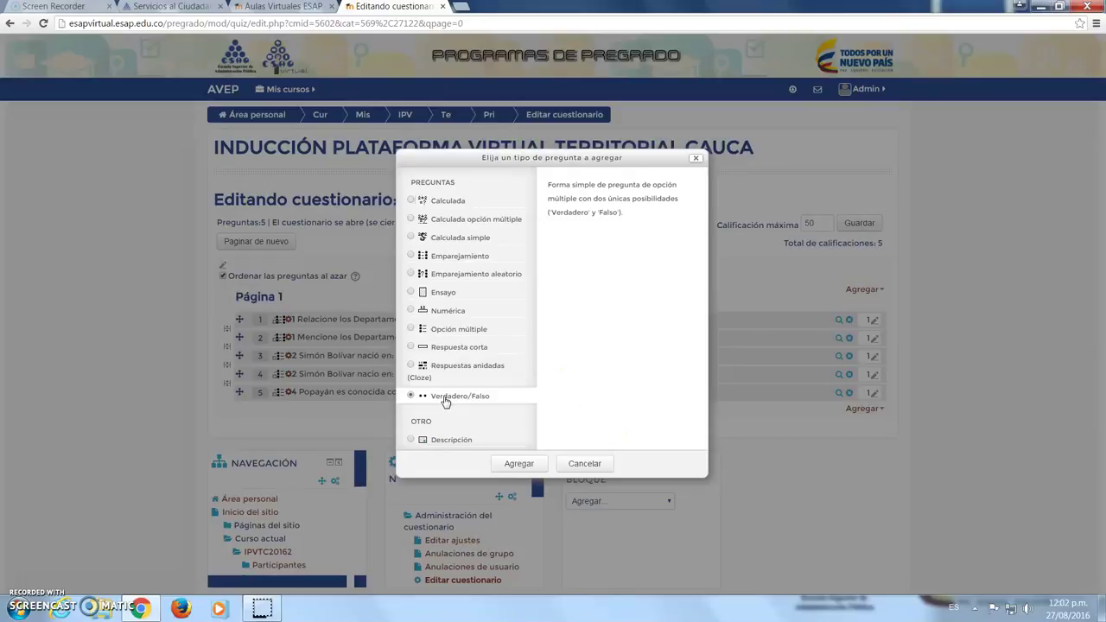
click(435, 402)
click(518, 464)
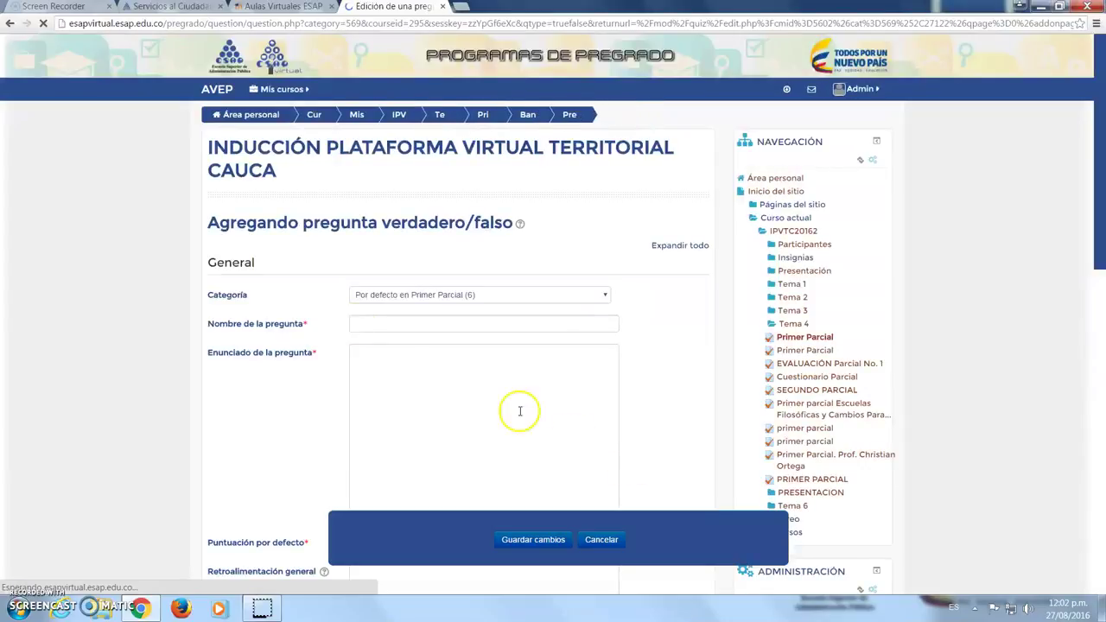
- Name the true/false question 5 and enter the statement "El plebicito se realizará el 2 de Octubre"
click(388, 324)
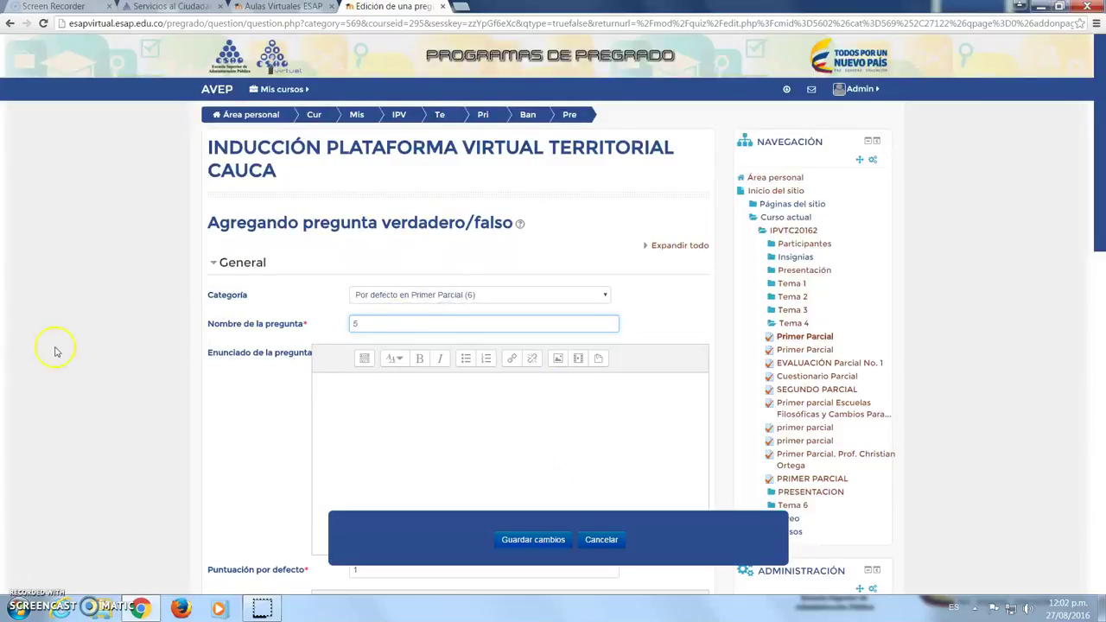
scroll(60, 354, down, 1)
click(421, 357)
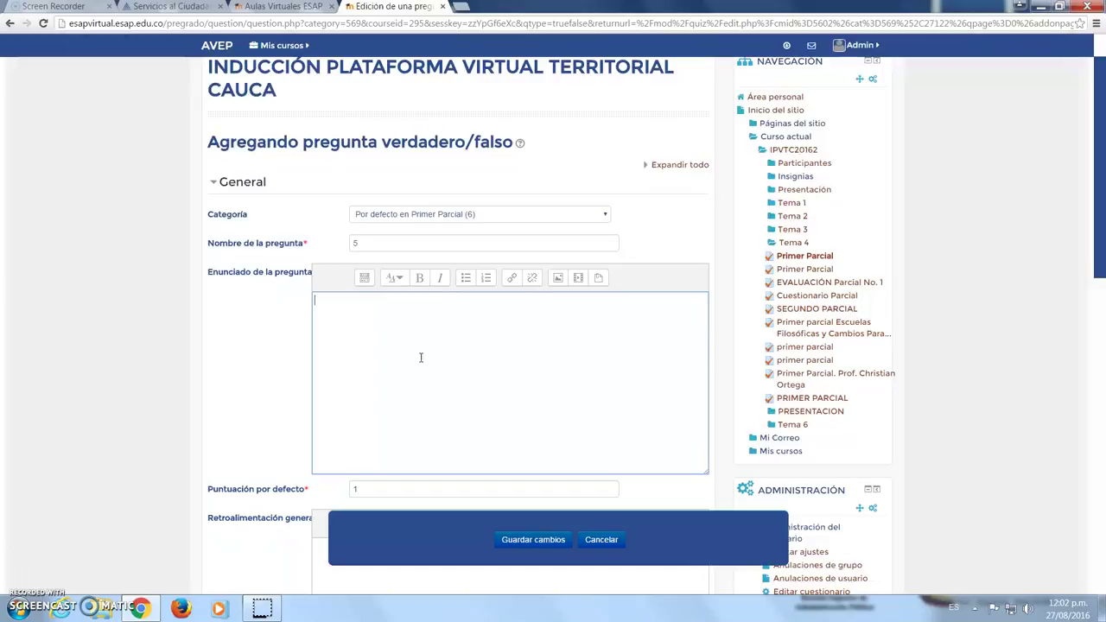
text(El plebicito se realizará)
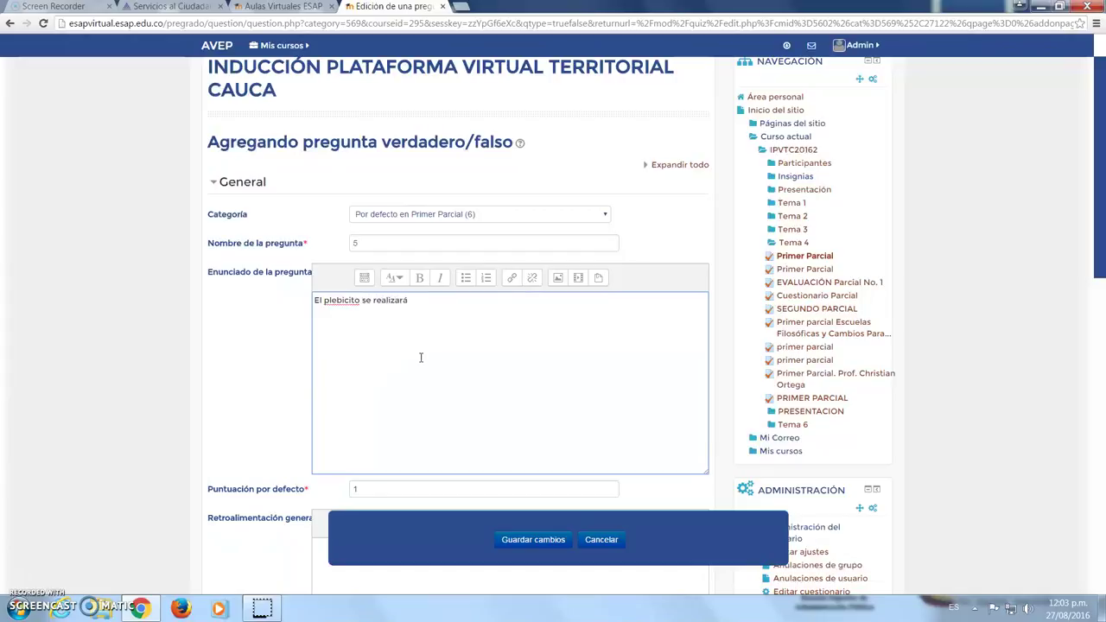
text( el 2 de Octubre)
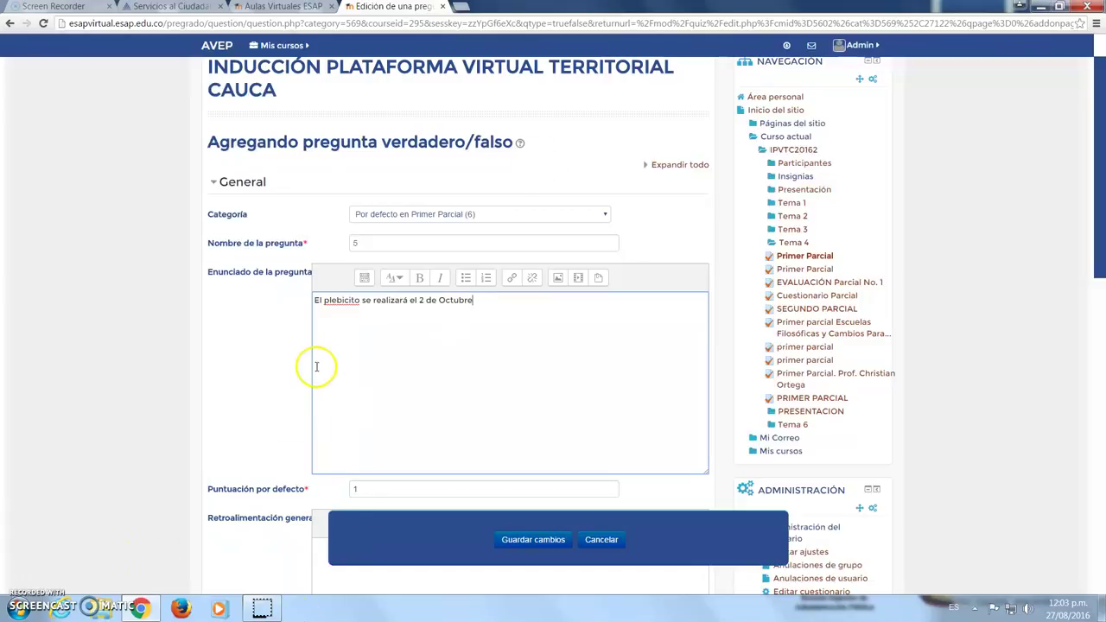
- Correct the misspelled word in the question statement to "plebiscito" with the suggested spelling
click(344, 302)
right_click(343, 302)
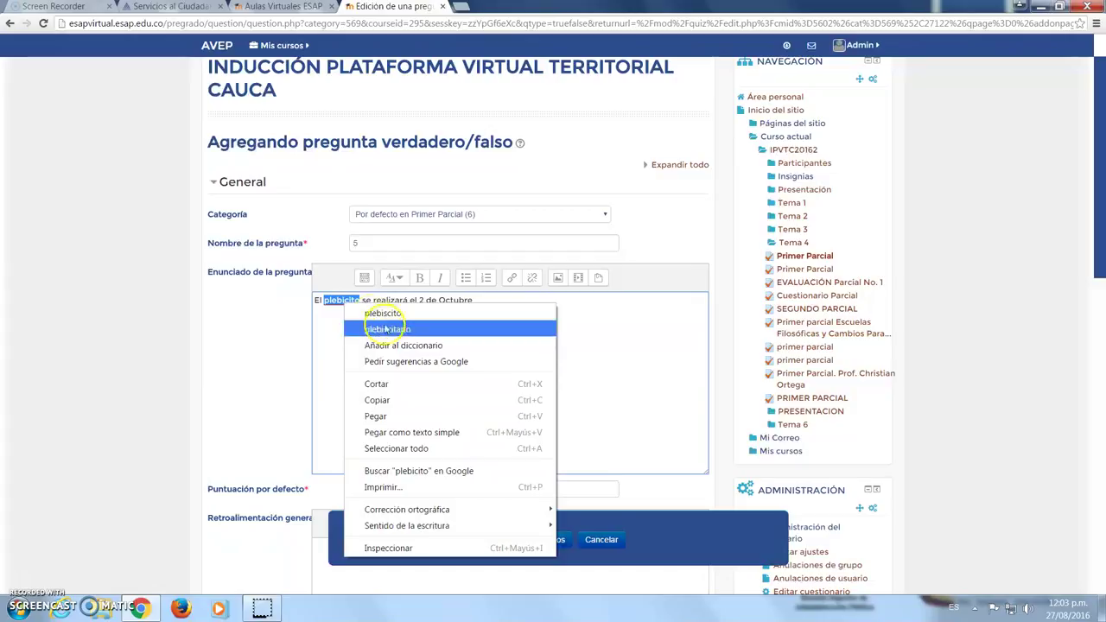
click(381, 313)
- Set the true/false question's correct answer to Verdadero and save the question to the quiz
scroll(289, 409, down, 2)
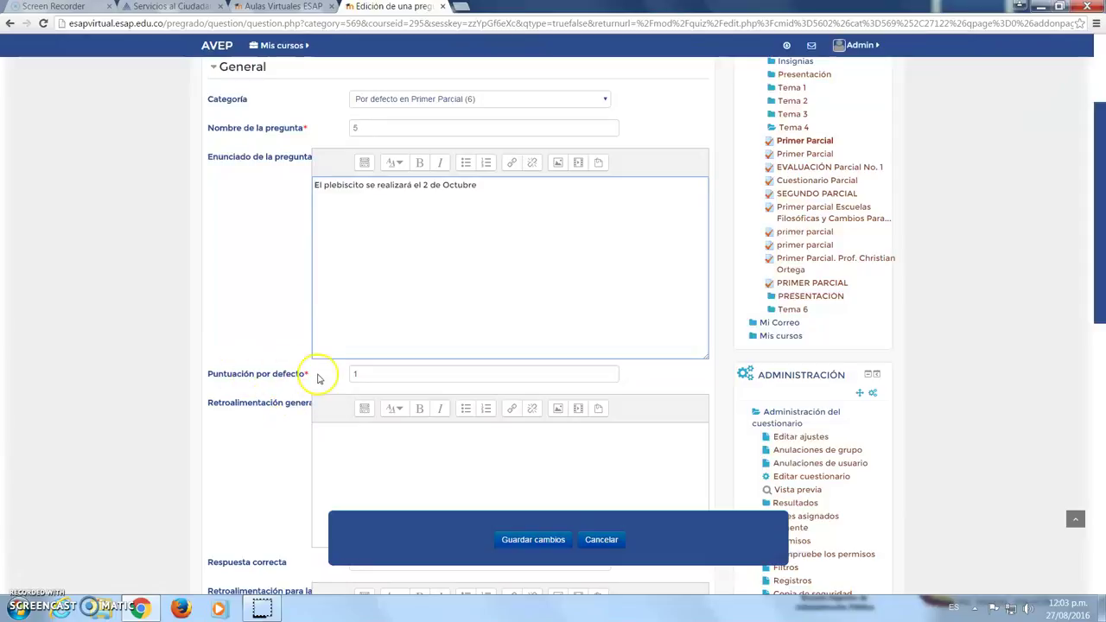
scroll(184, 432, down, 1)
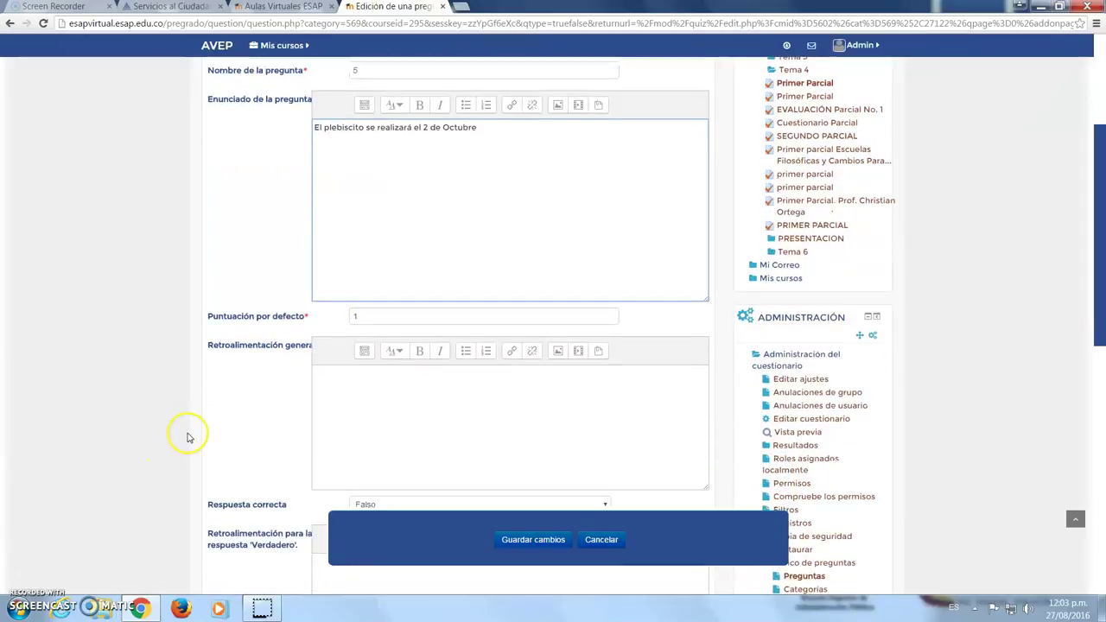
click(366, 406)
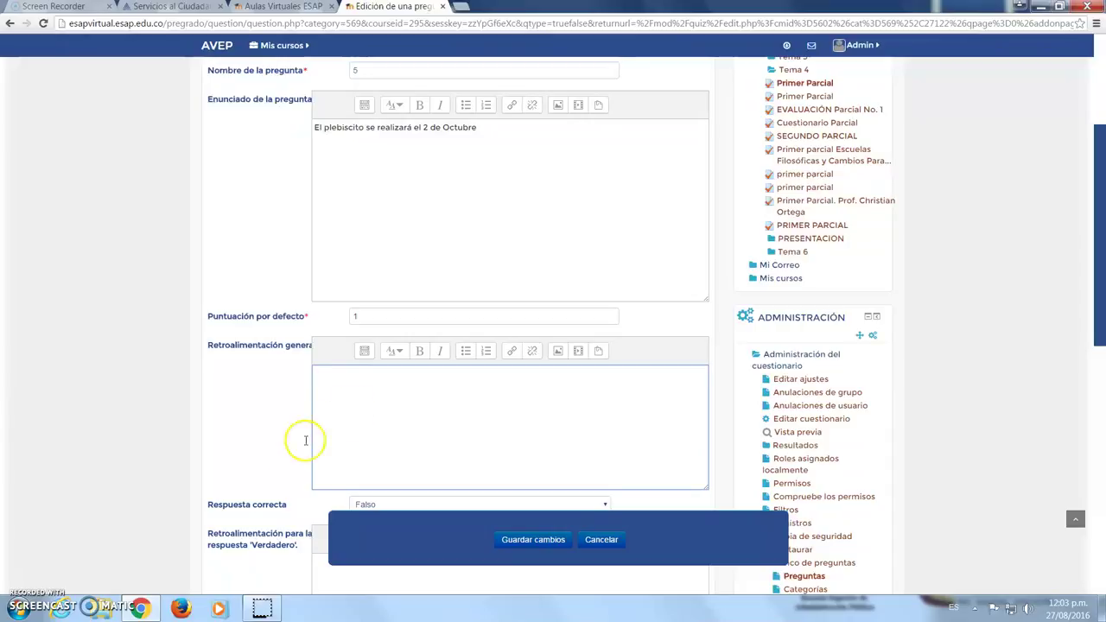
scroll(185, 424, down, 1)
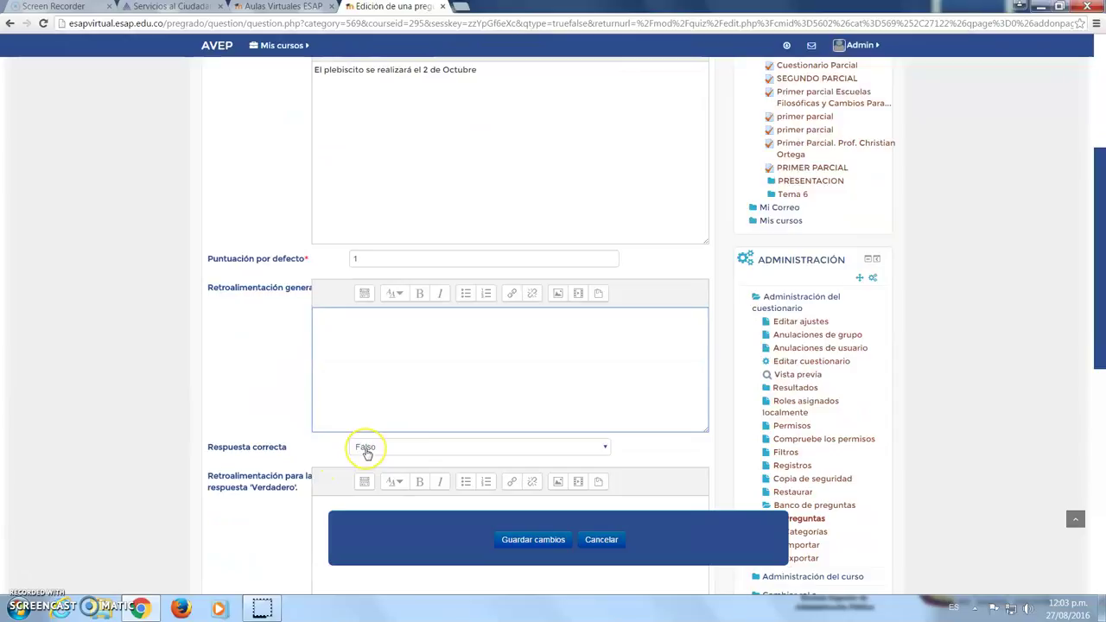
click(366, 451)
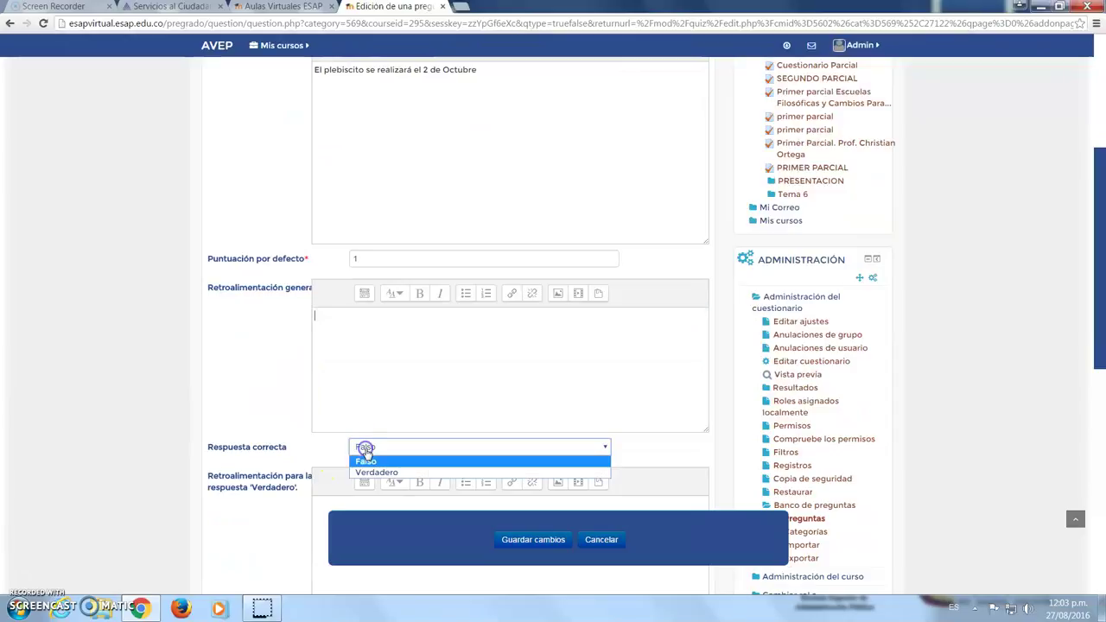
click(378, 472)
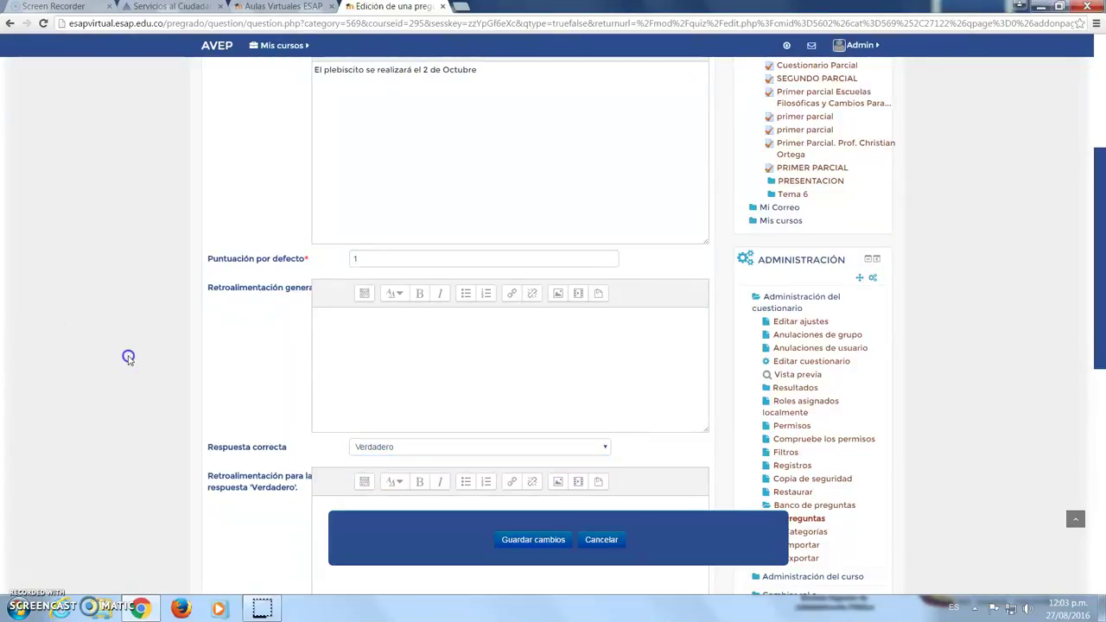
scroll(144, 367, down, 3)
scroll(145, 370, down, 6)
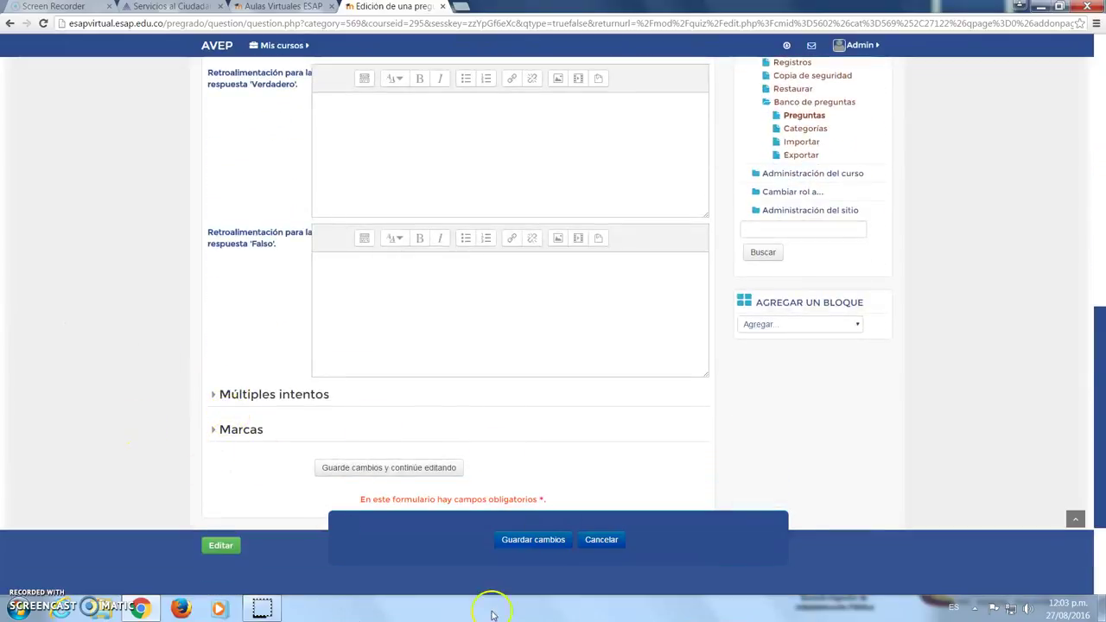
click(524, 540)
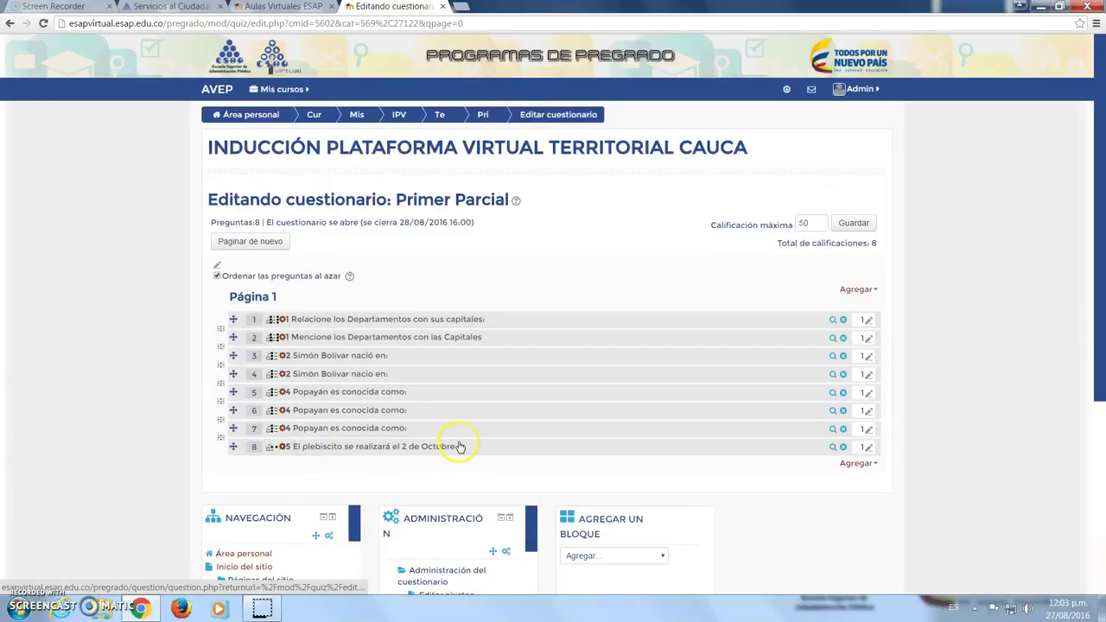
- Preview the plebiscito true/false question and leave the preview without answering
click(832, 447)
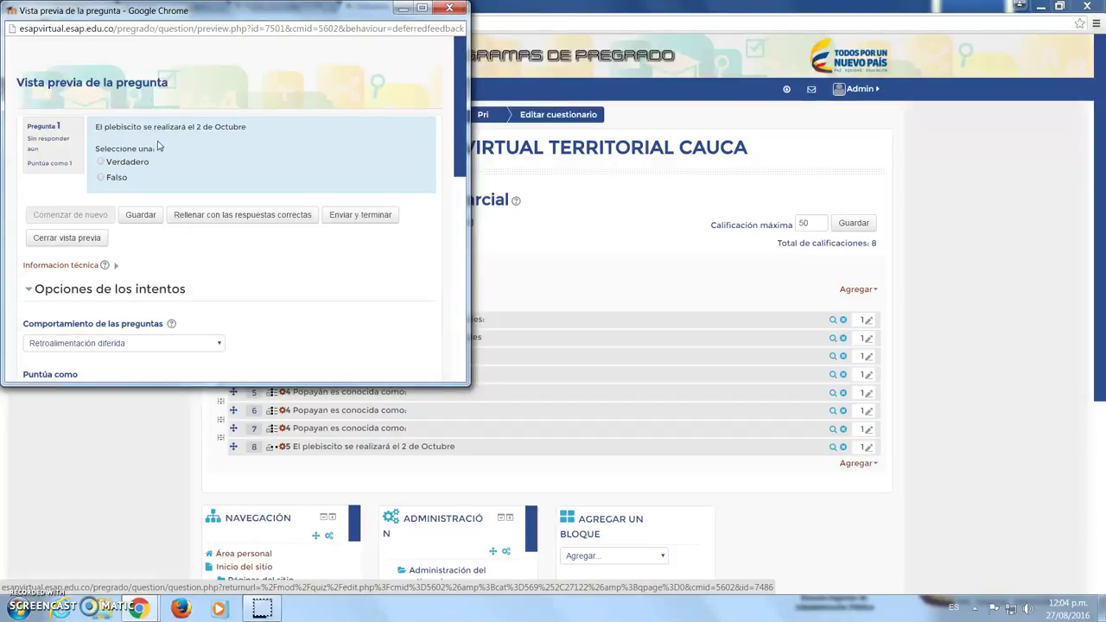
click(32, 443)
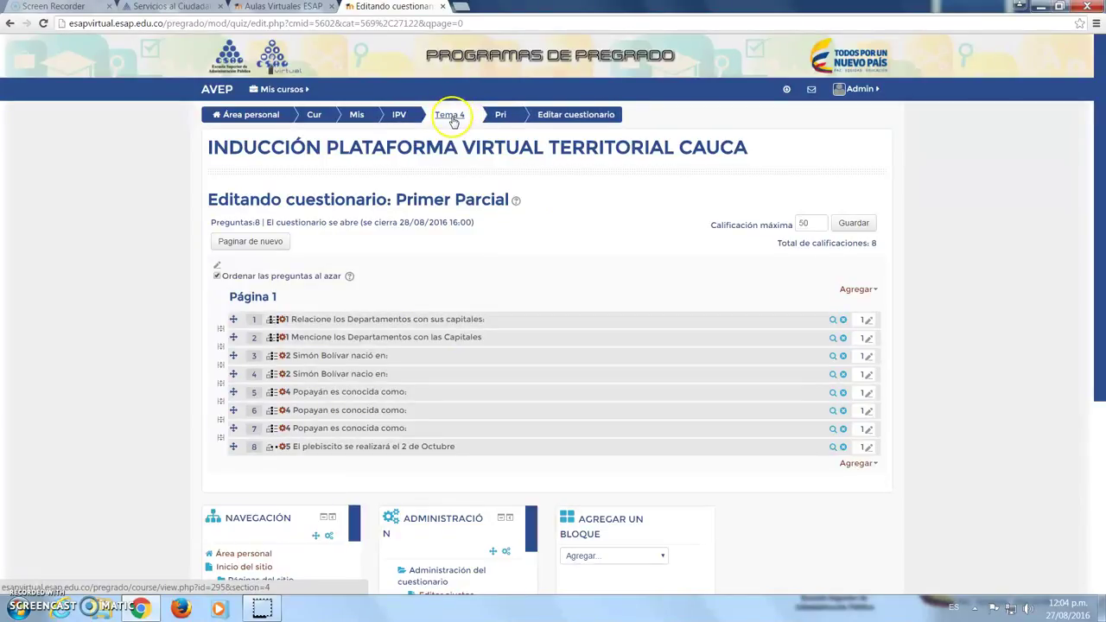
- Open the first Primer Parcial quiz in Tema 4 and start an attempt at it
click(451, 119)
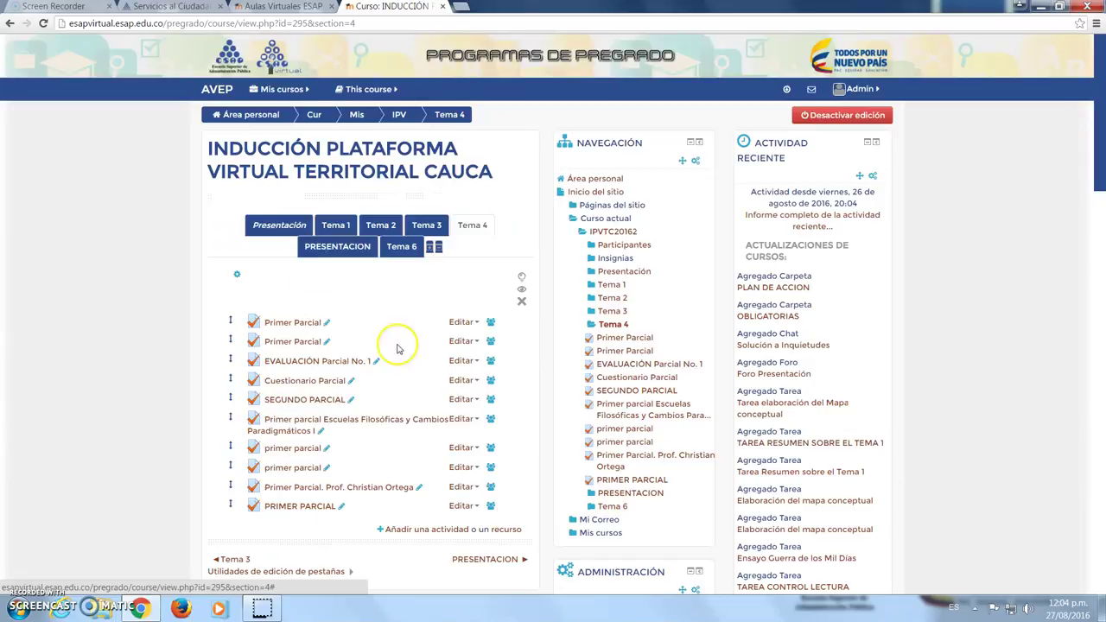
click(296, 321)
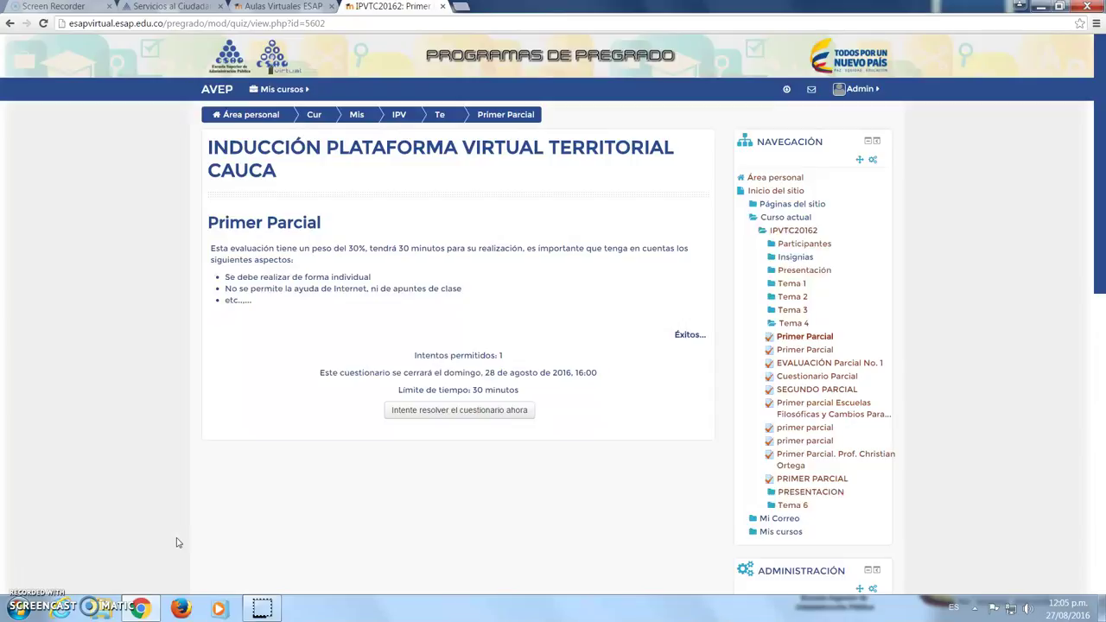
click(467, 411)
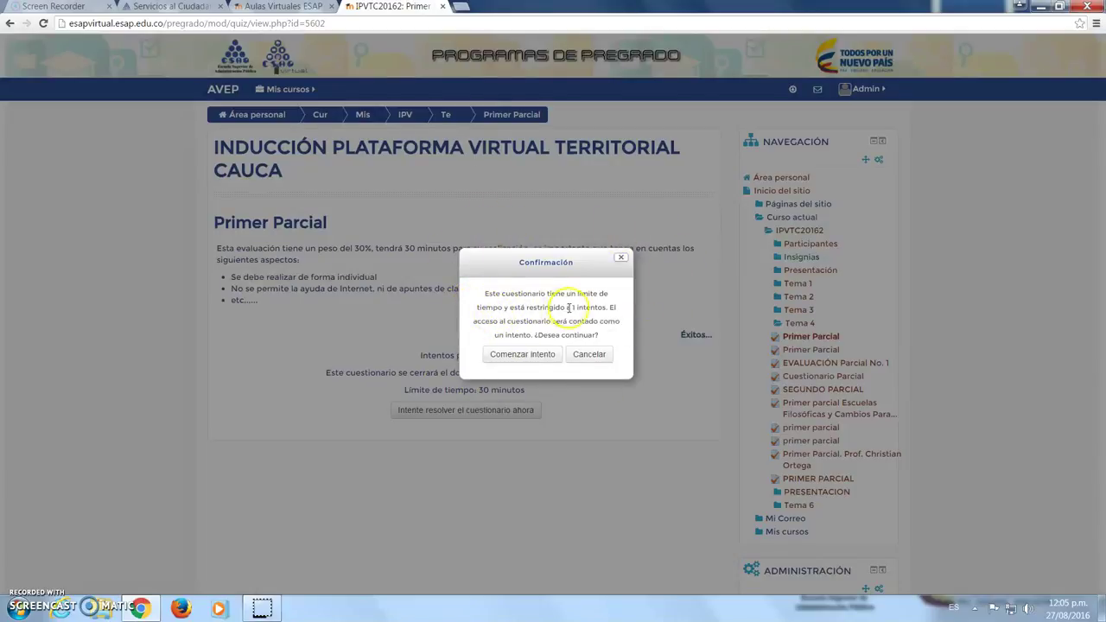
click(507, 360)
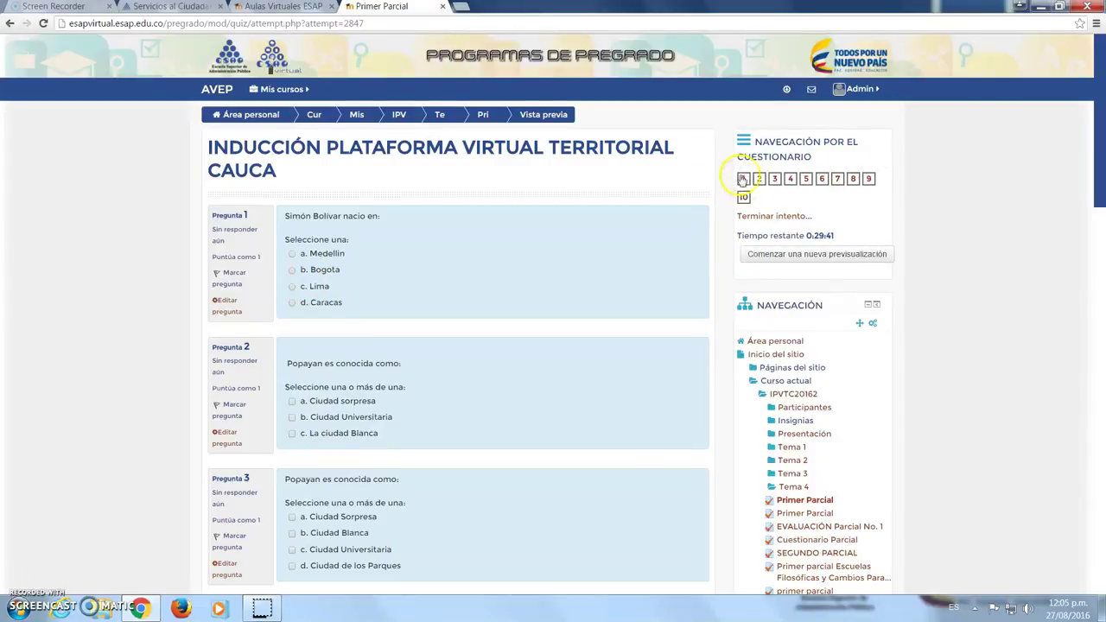
- Answer question 1 with Caracas and question 2 with Ciudad Universitaria and La ciudad Blanca
scroll(242, 318, down, 10)
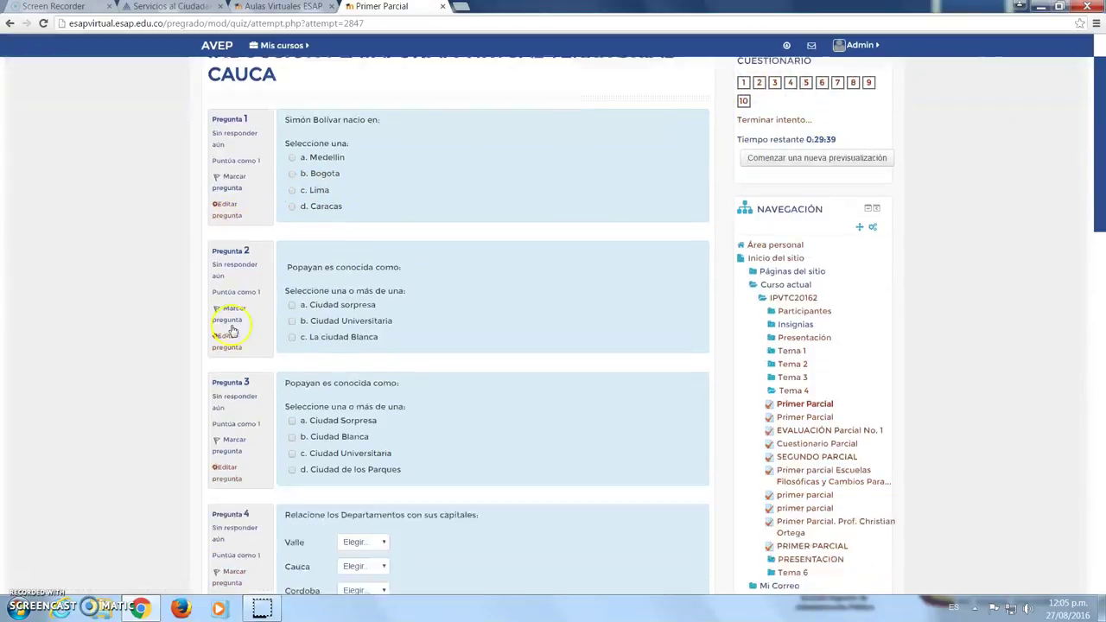
scroll(232, 329, down, 5)
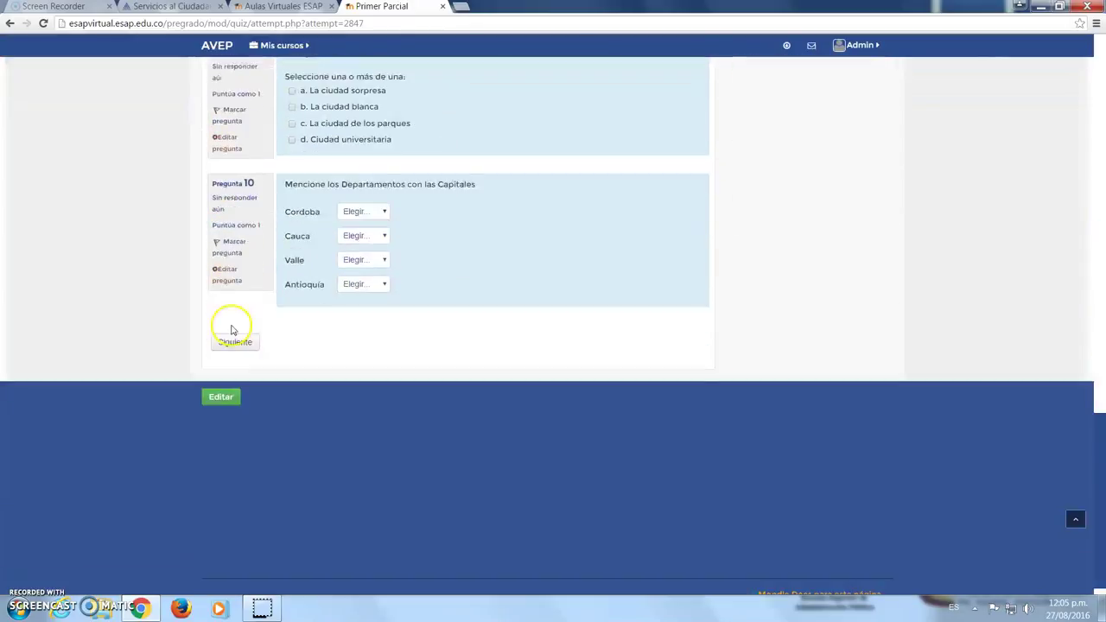
scroll(232, 327, up, 15)
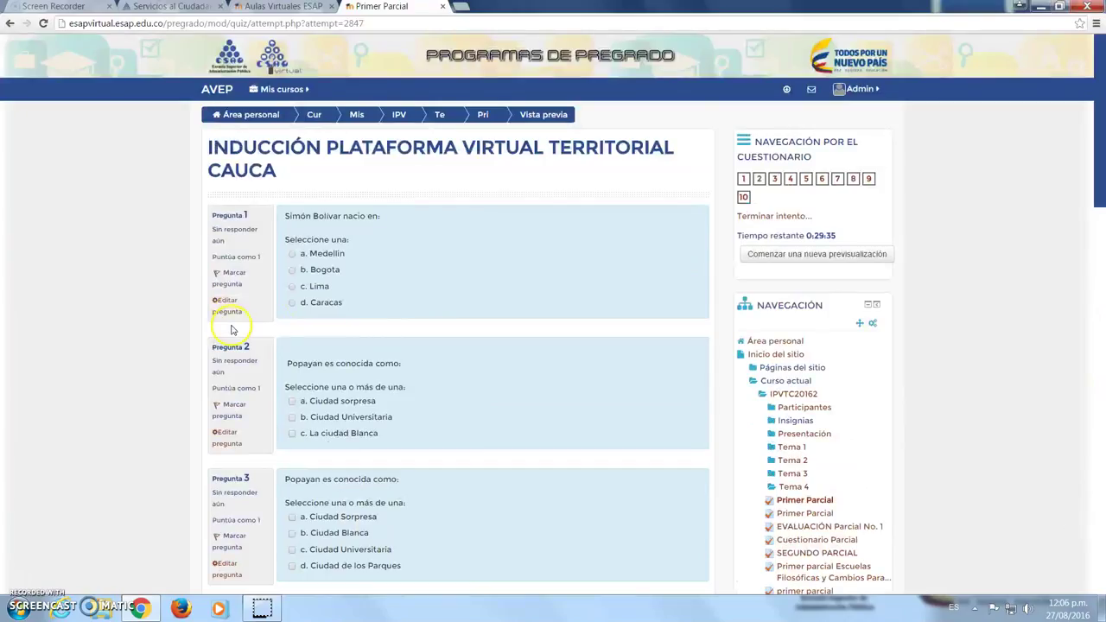
click(292, 303)
scroll(582, 302, down, 2)
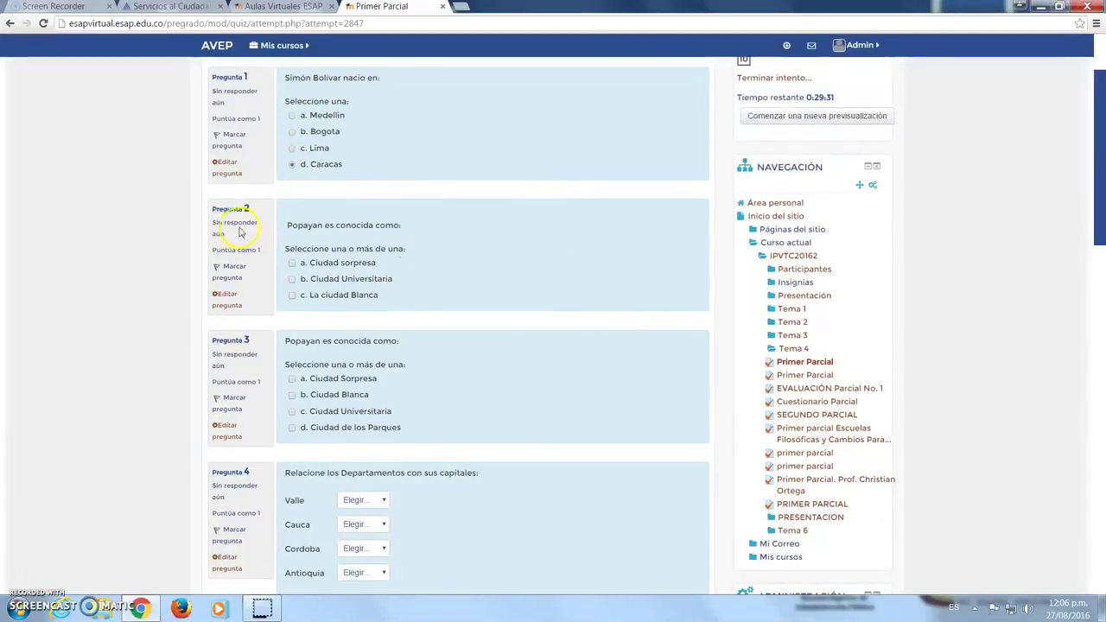
click(292, 295)
- Mark Ciudad Sorpresa and Ciudad Blanca as the answers to question 3
scroll(207, 372, down, 1)
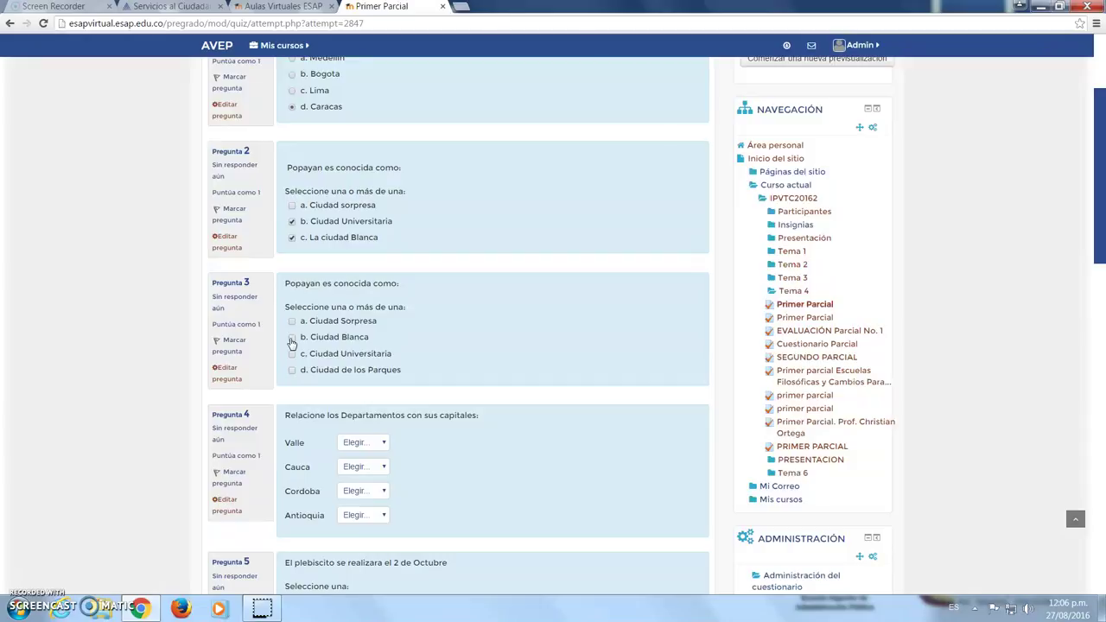
click(291, 322)
click(292, 337)
- In question 4, match Valle with Cali, Cauca with Popayán and Antioquia with Medellín, leaving Cordoba unanswered
scroll(387, 372, down, 1)
click(359, 385)
click(367, 433)
click(363, 409)
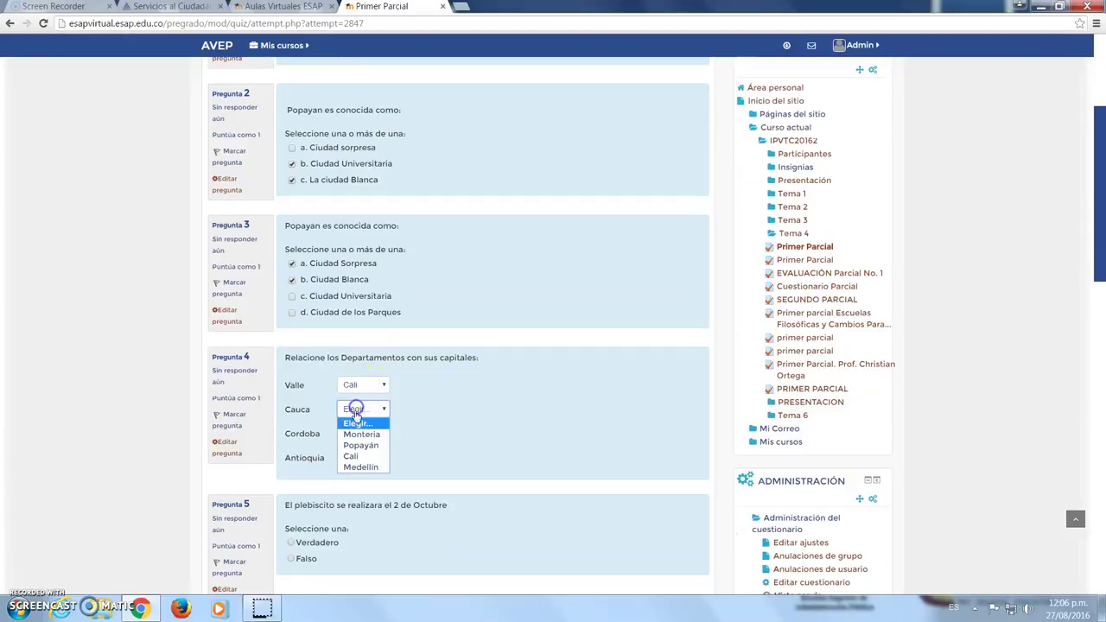
click(355, 438)
click(354, 434)
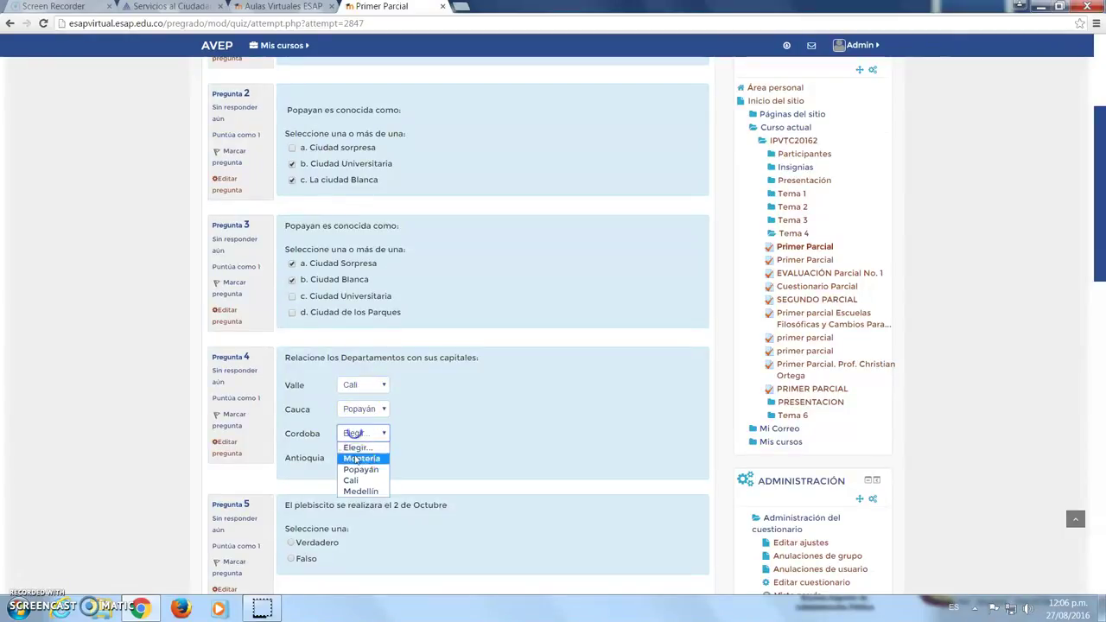
click(356, 456)
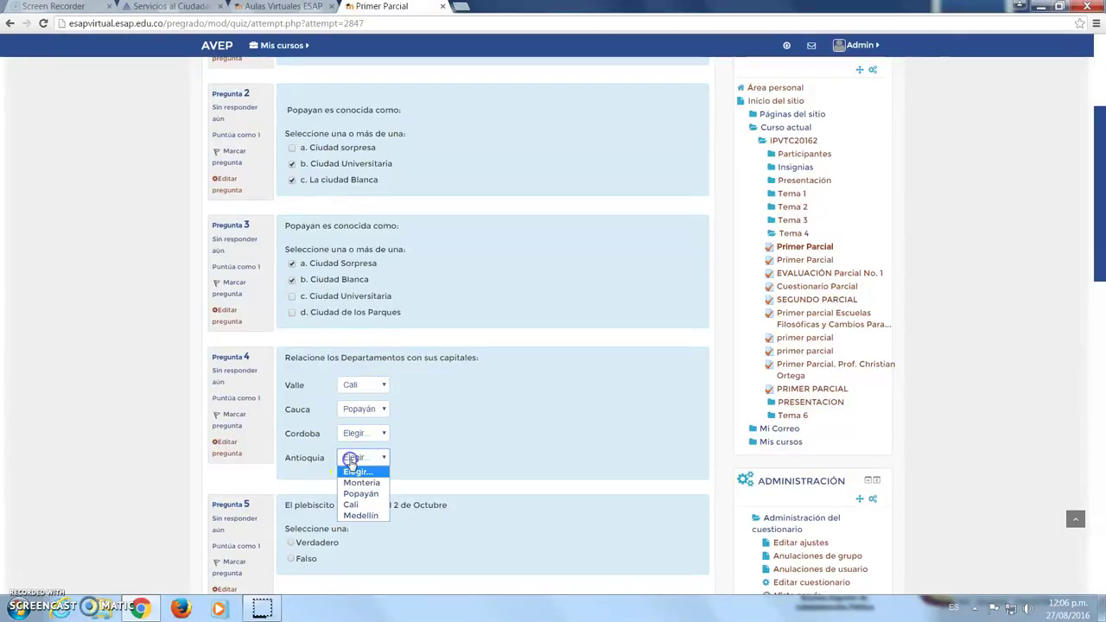
click(359, 516)
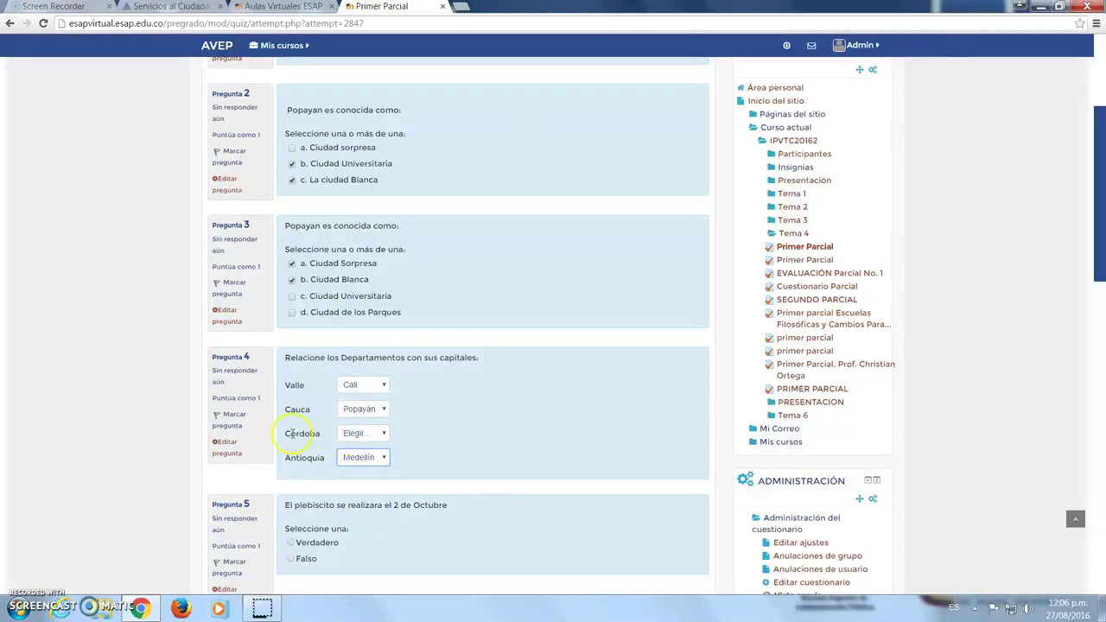
- Answer question 5 with Falso and question 6 with Lima
scroll(141, 427, down, 2)
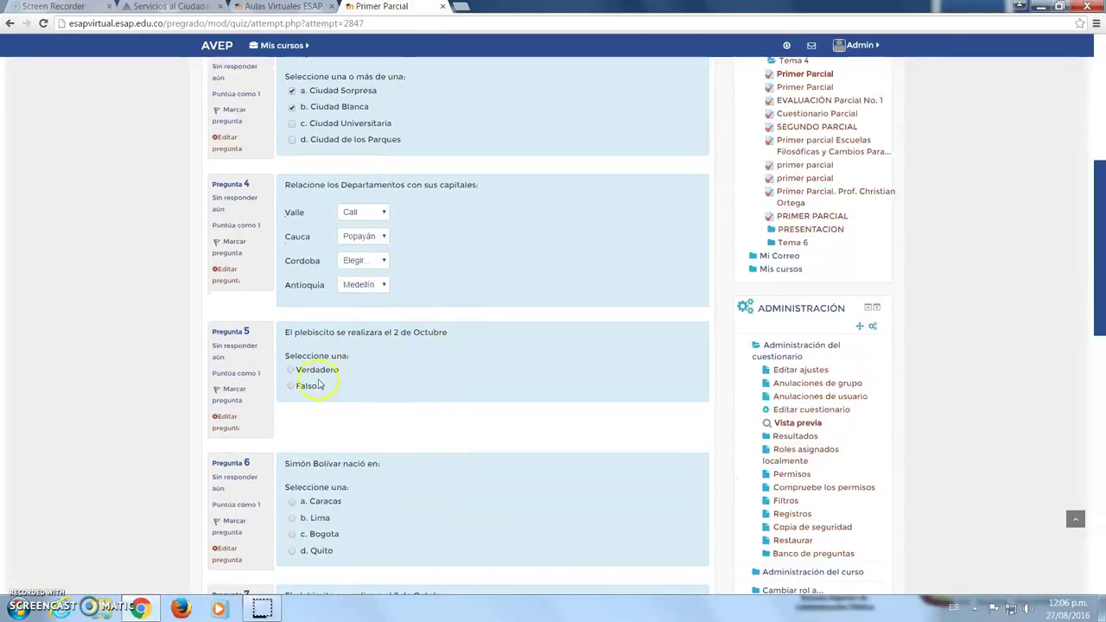
click(291, 386)
scroll(165, 366, down, 1)
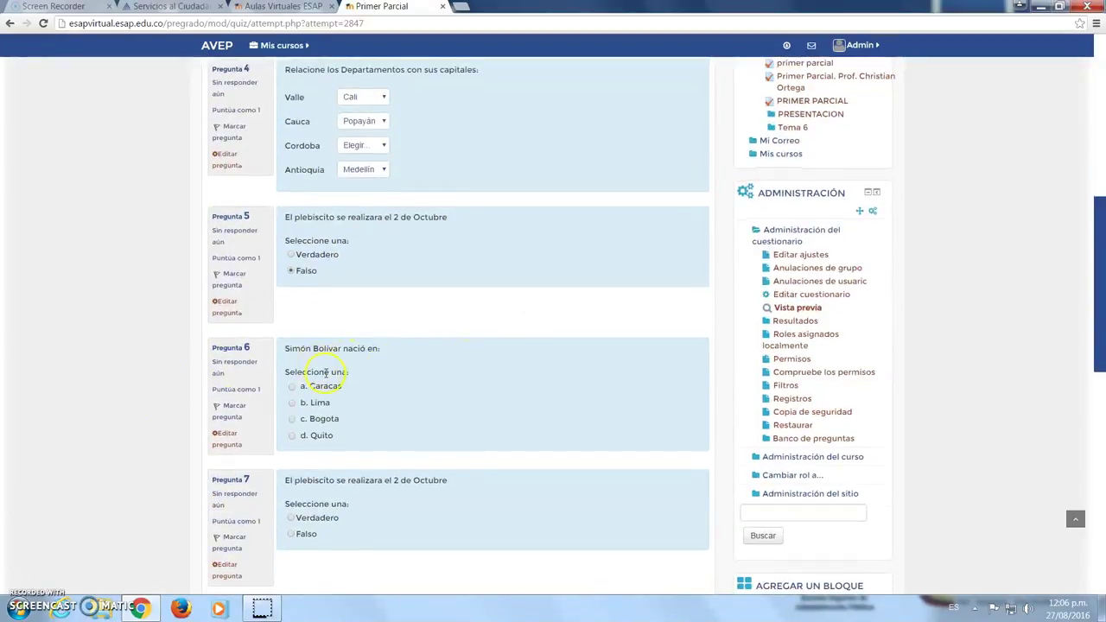
click(292, 404)
- Answer questions 7 and 8 with Verdadero, and mark La ciudad sorpresa and La ciudad de los parques for question 9
scroll(420, 452, down, 1)
click(296, 464)
scroll(139, 444, down, 1)
click(302, 482)
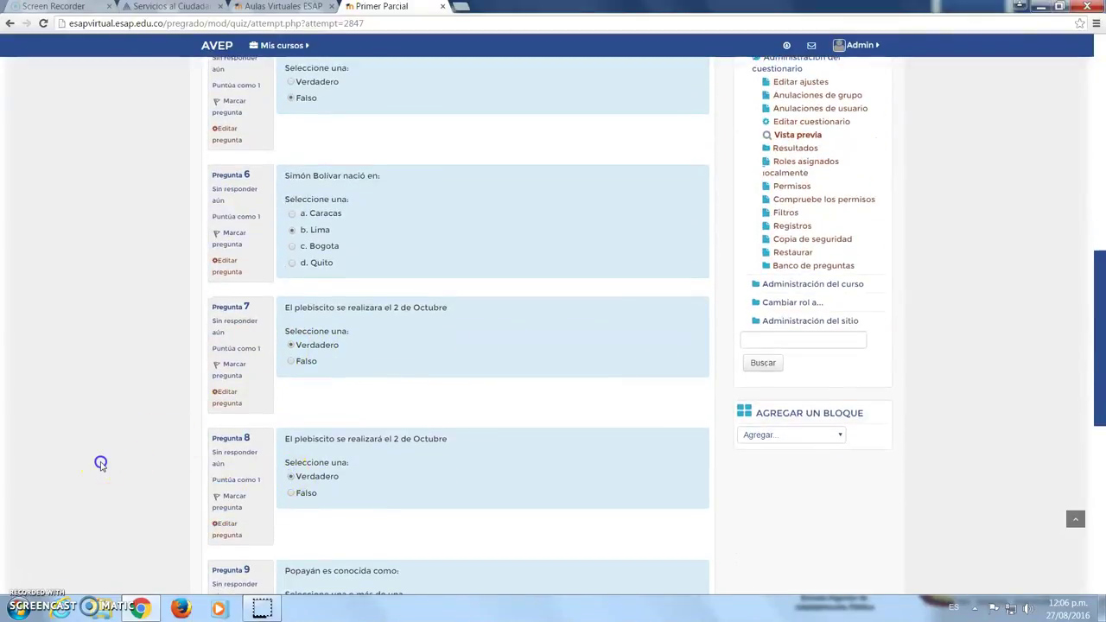
scroll(98, 461, down, 2)
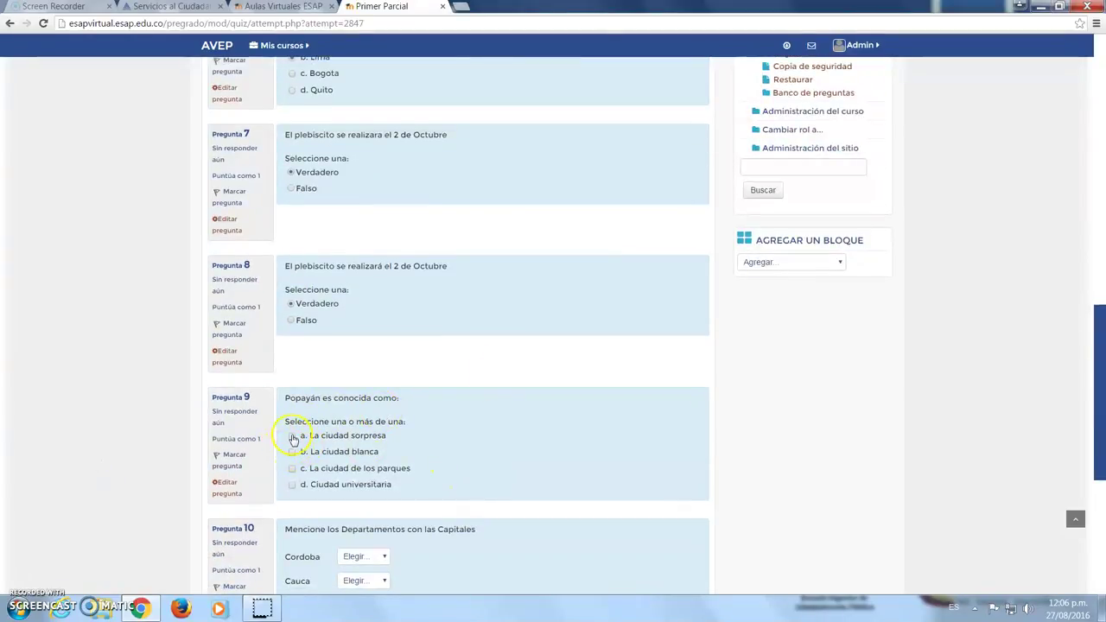
click(292, 468)
- In question 10, match Cordoba with Popayán, Cauca with Medellín, Valle with Cali and Antioquia with Montería
scroll(134, 430, down, 2)
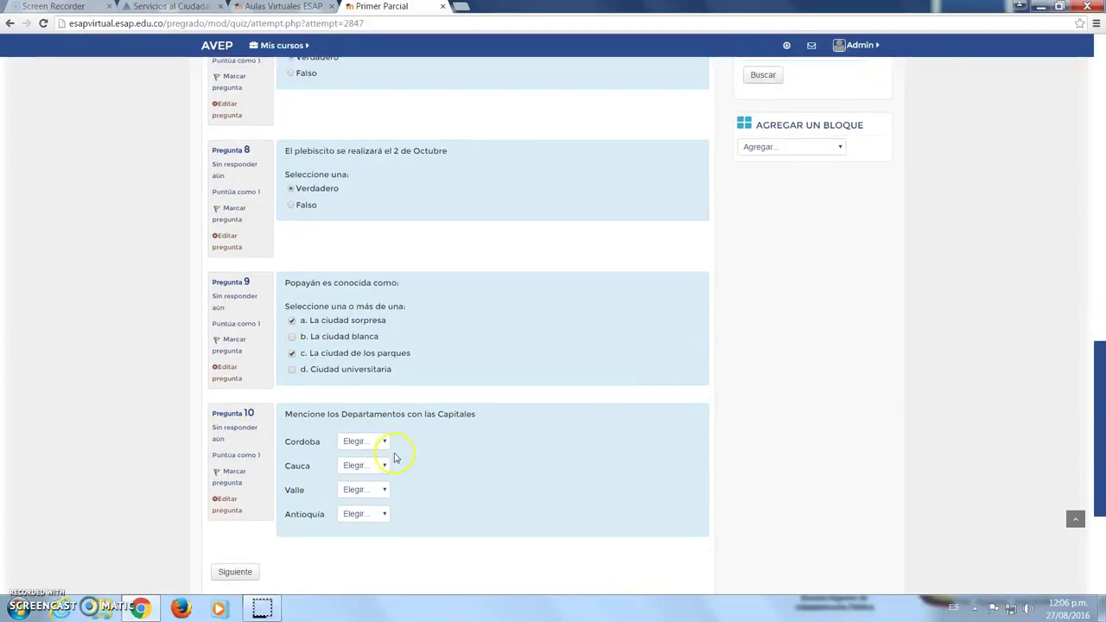
click(356, 441)
click(361, 467)
click(349, 465)
click(359, 502)
click(355, 490)
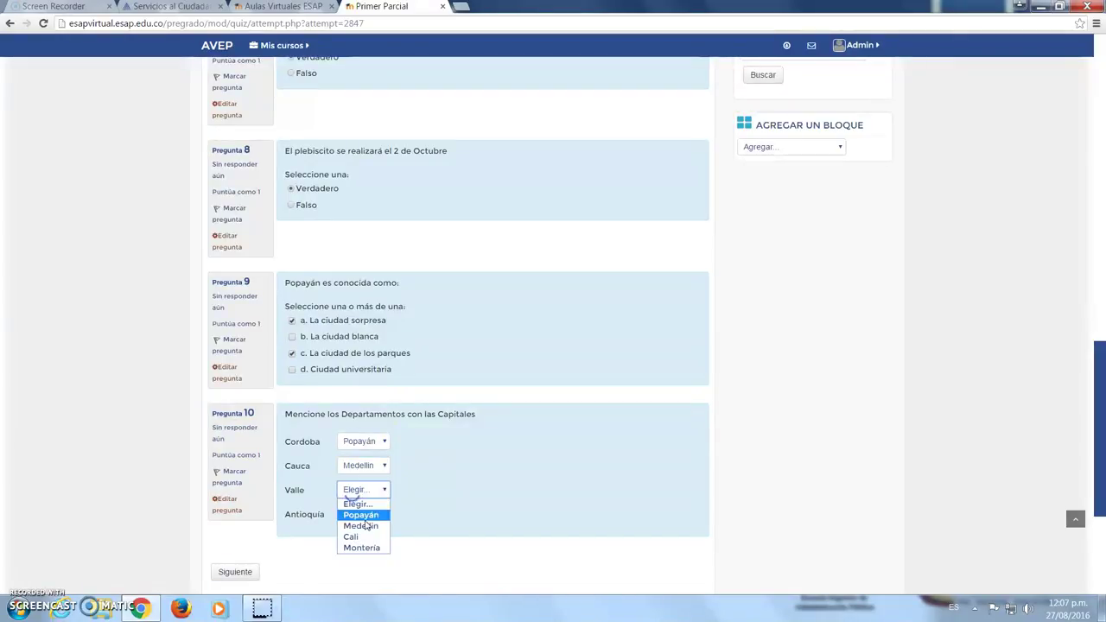
click(356, 537)
click(354, 514)
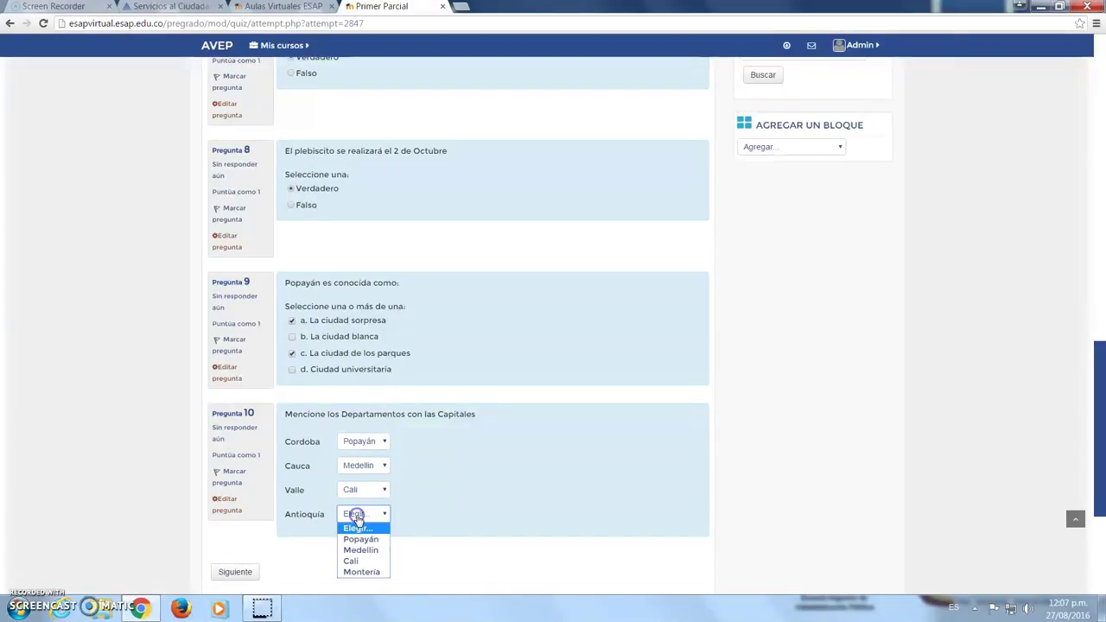
click(358, 572)
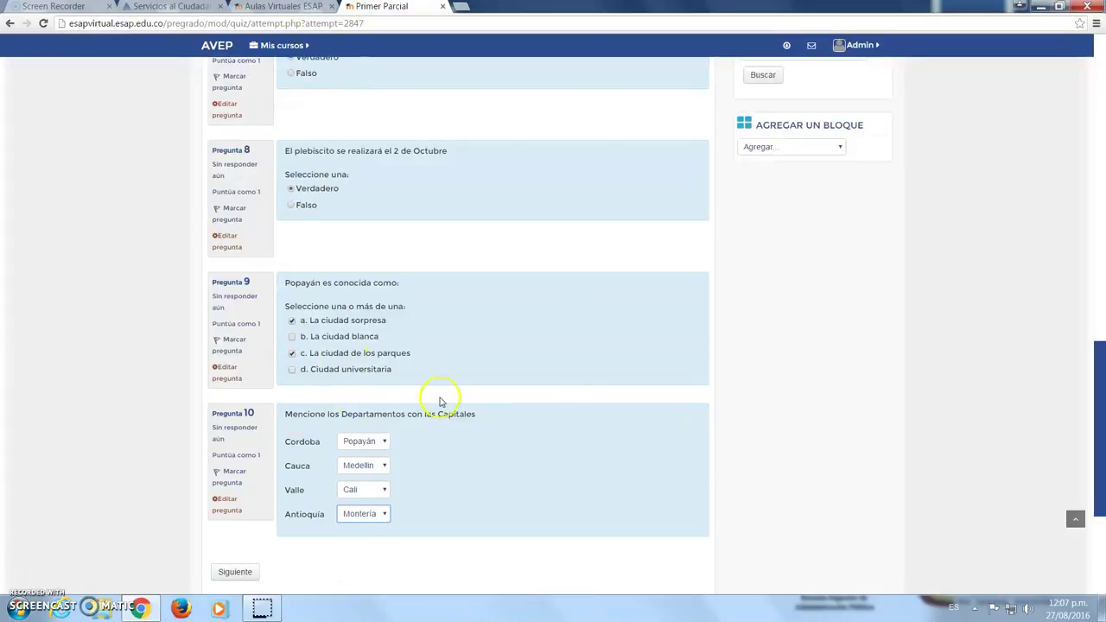
- Look back over the answers given in the attempt and check the remaining time in the quiz navigation
scroll(271, 285, up, 7)
scroll(269, 287, up, 5)
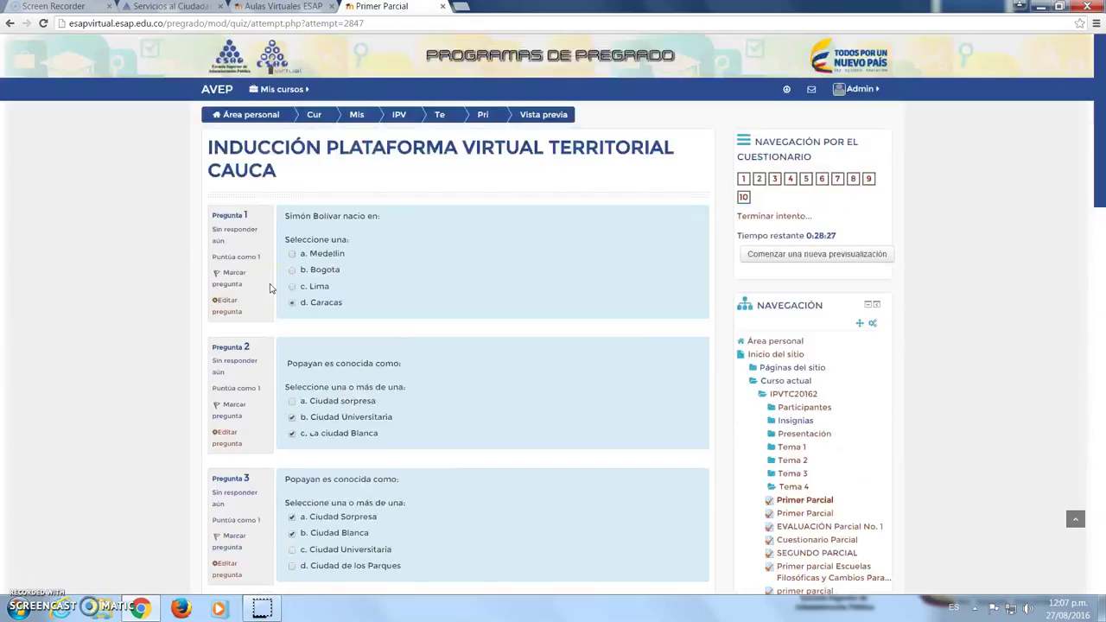
scroll(271, 289, down, 3)
scroll(625, 234, up, 3)
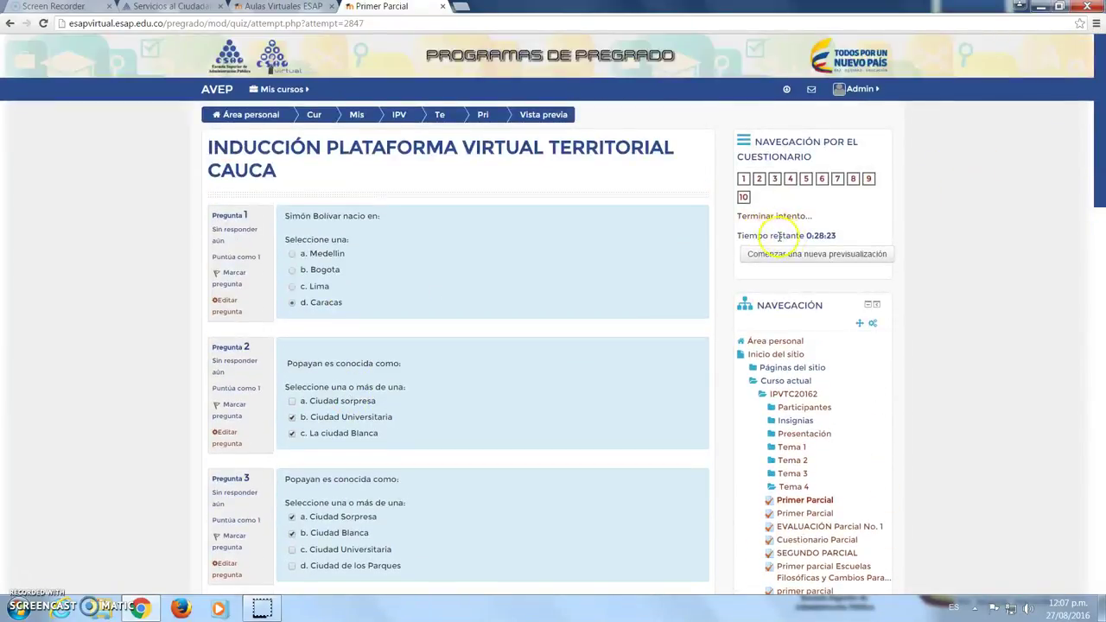
click(812, 235)
drag(812, 235, 845, 236)
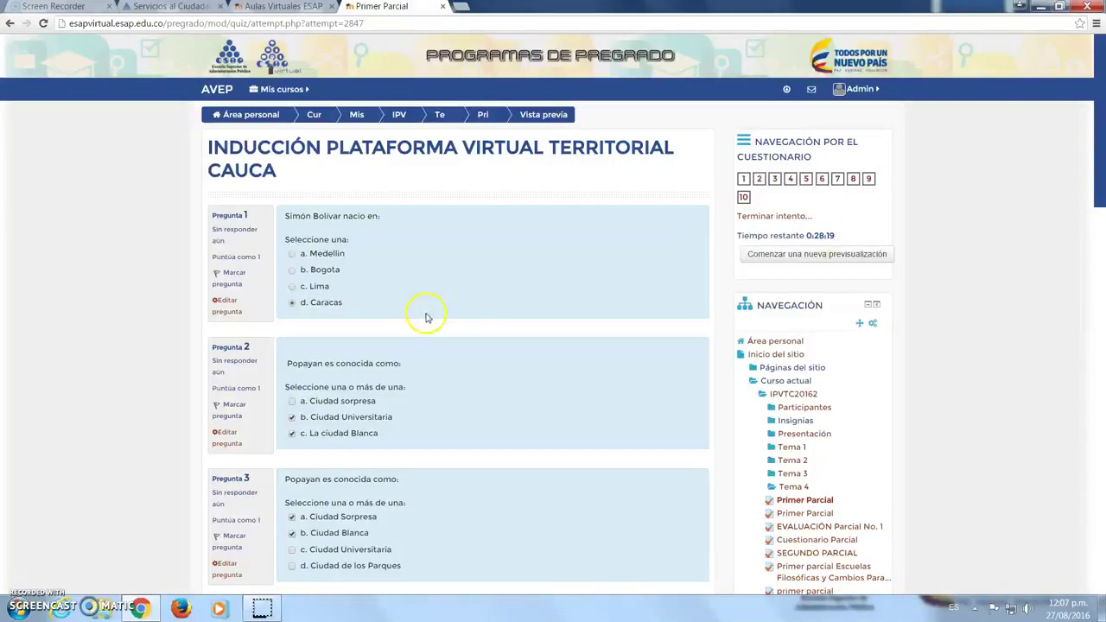
- Finish the attempt from the end of the quiz, then submit all answers and confirm the submission
scroll(426, 318, down, 10)
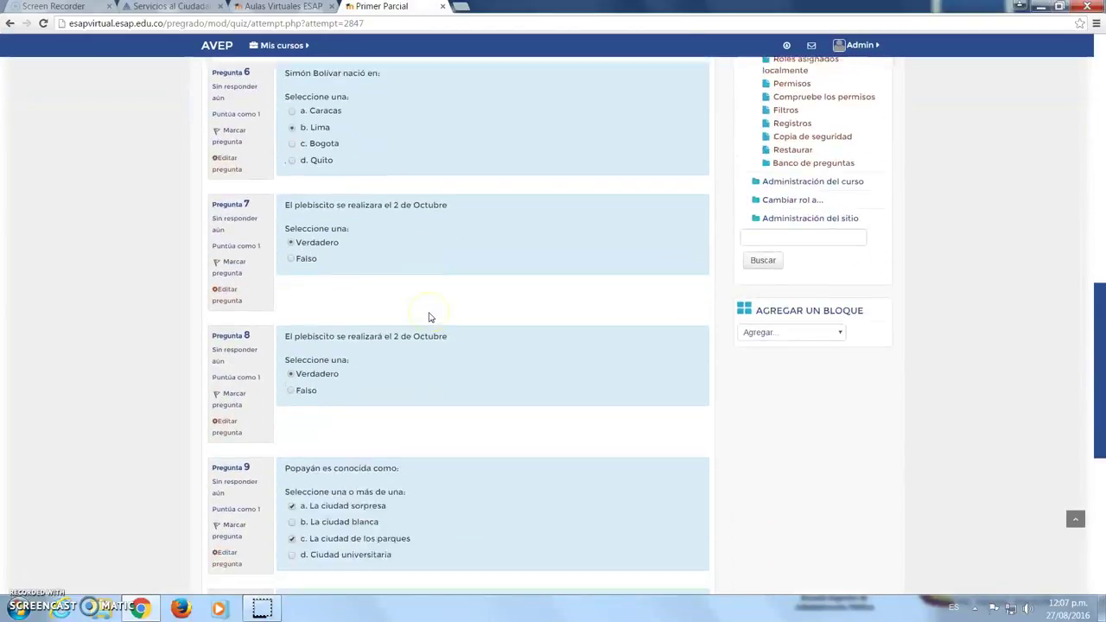
scroll(427, 317, down, 5)
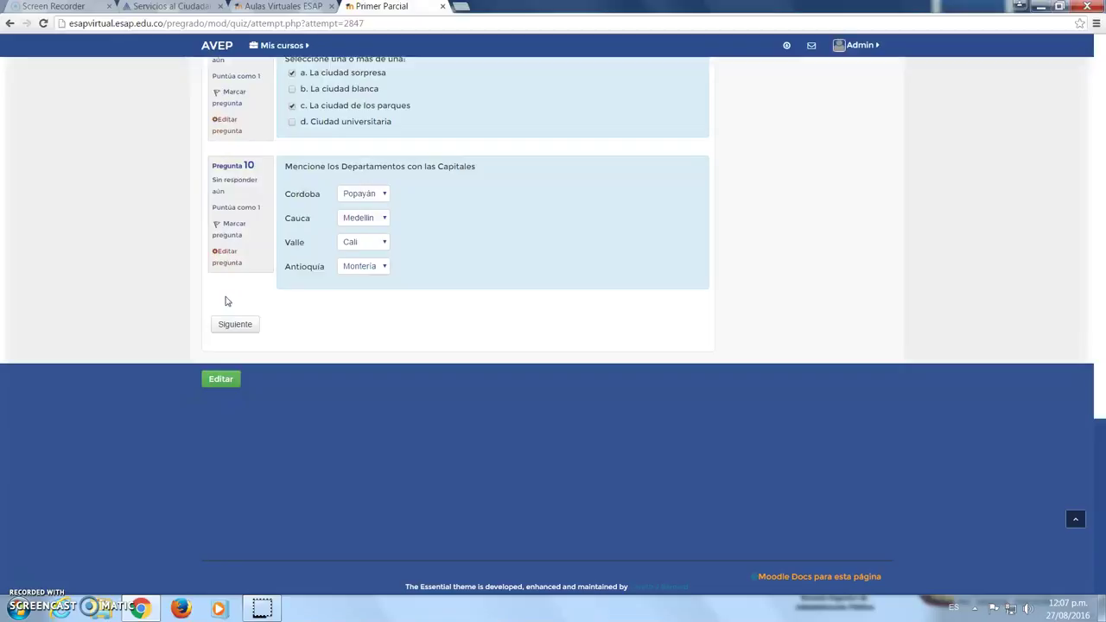
click(231, 325)
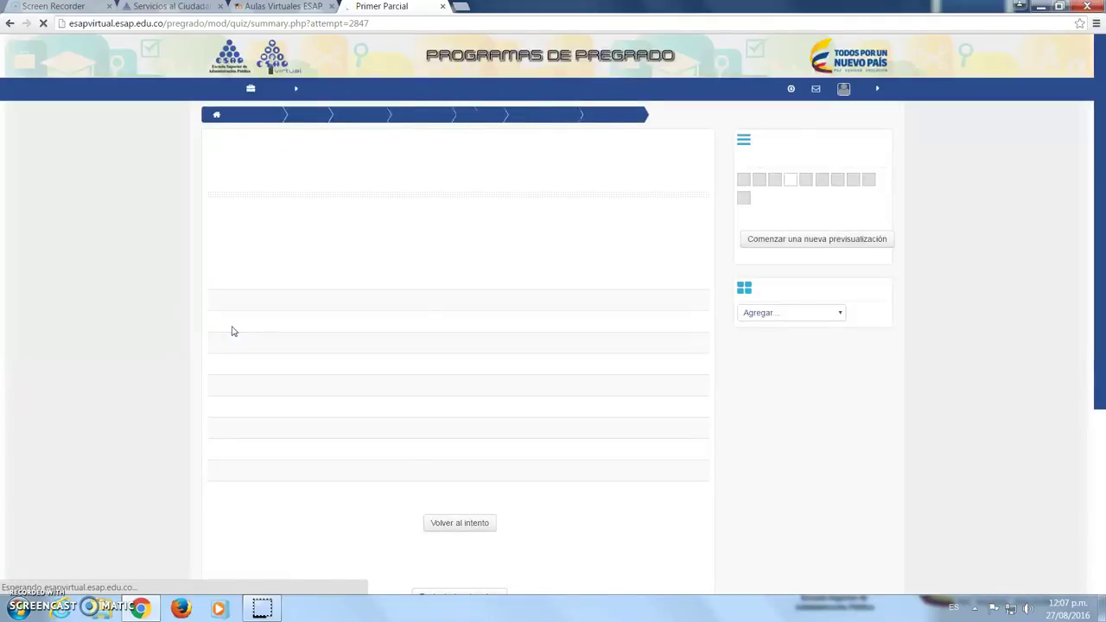
scroll(505, 437, down, 2)
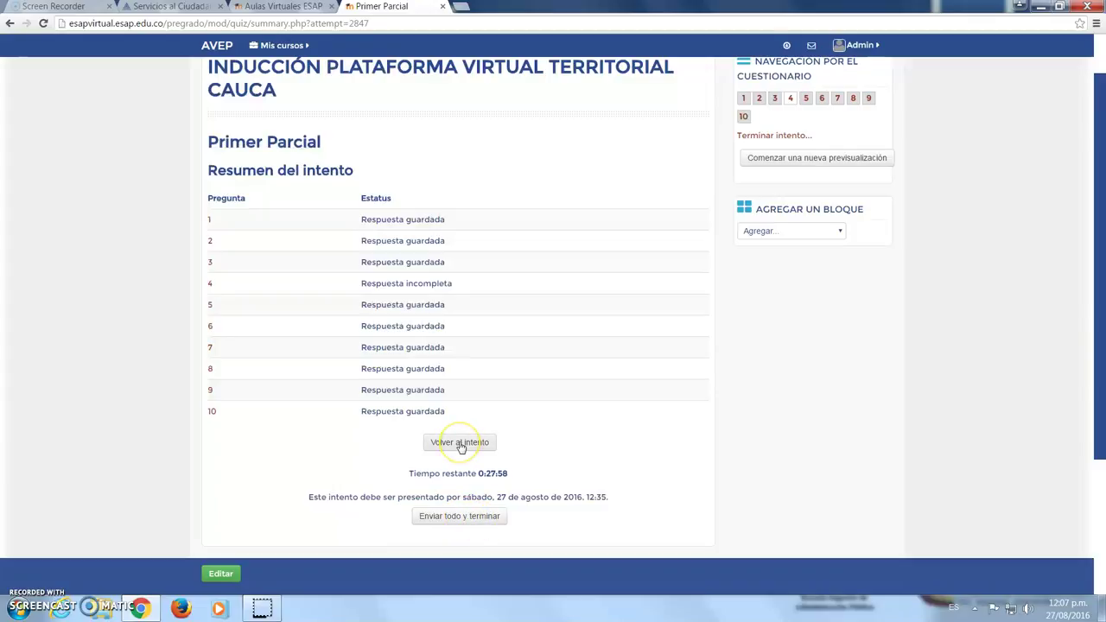
click(452, 517)
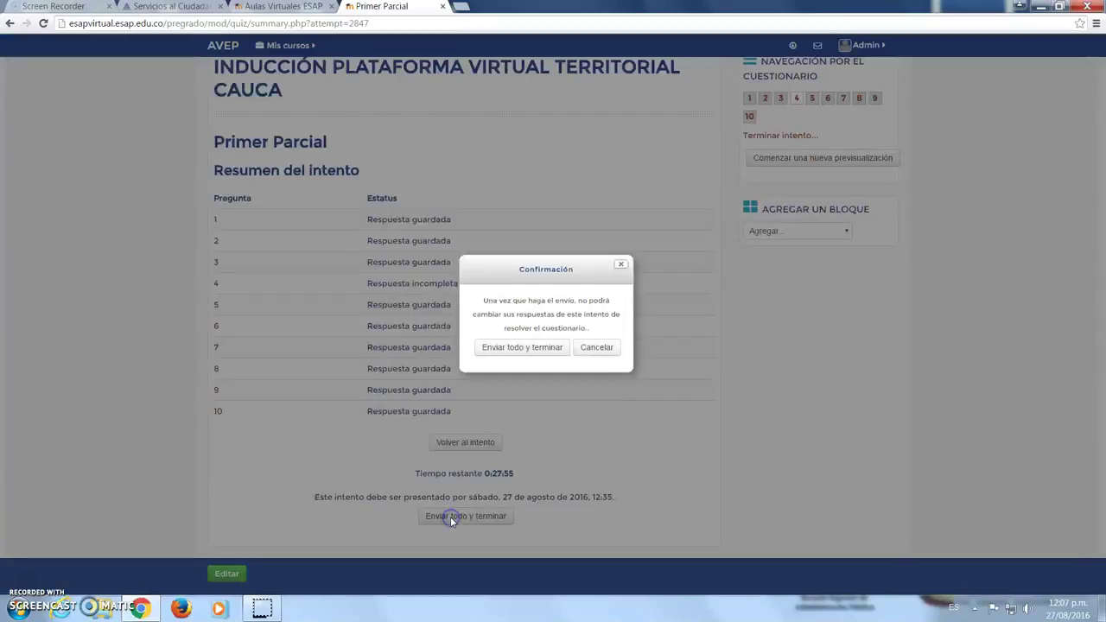
click(533, 349)
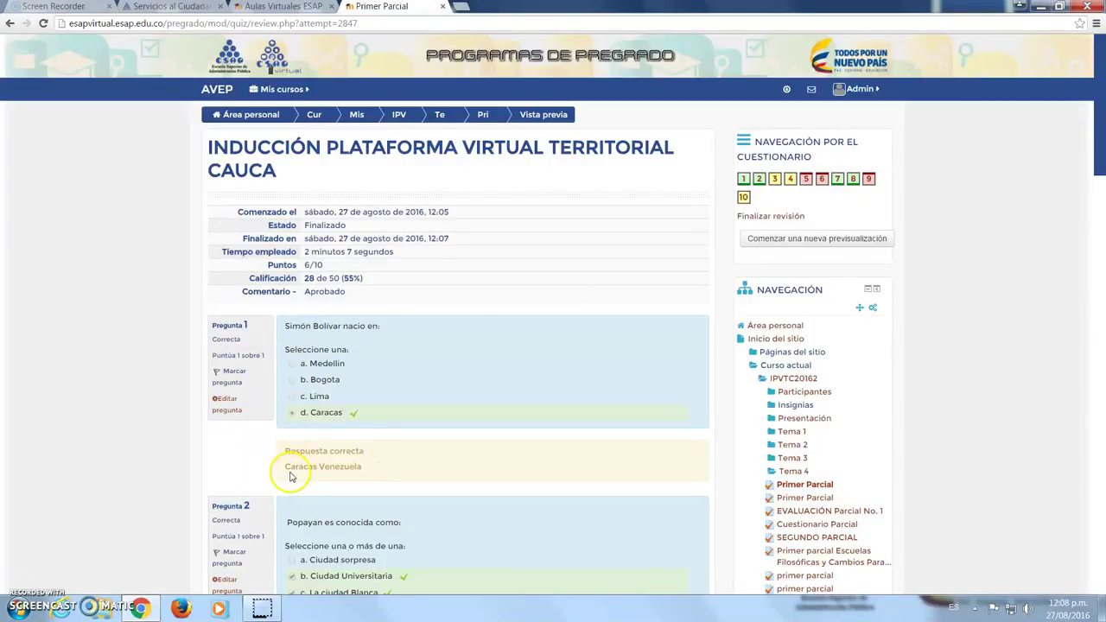
- Review the marking and feedback for questions 1 to 4 of the submitted attempt
drag(280, 466, 413, 468)
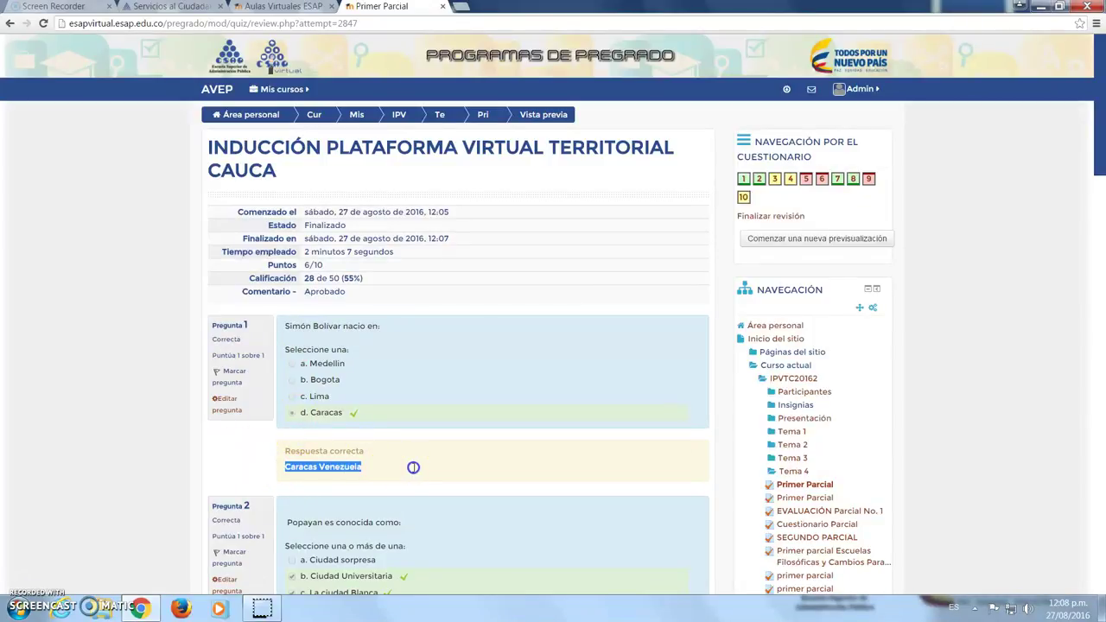
click(413, 467)
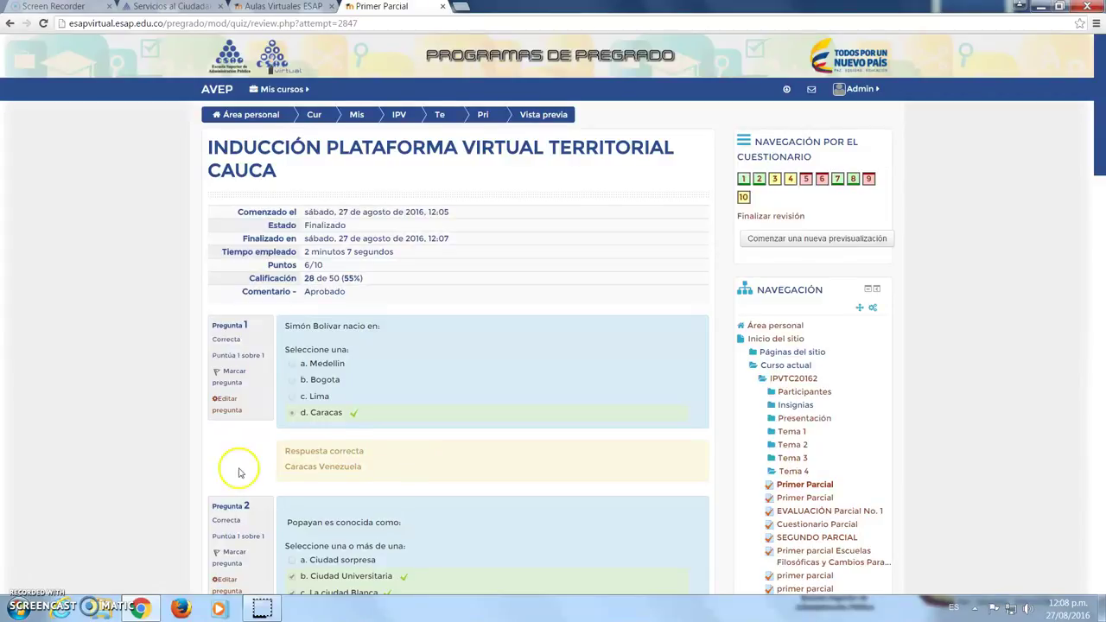
scroll(39, 447, down, 2)
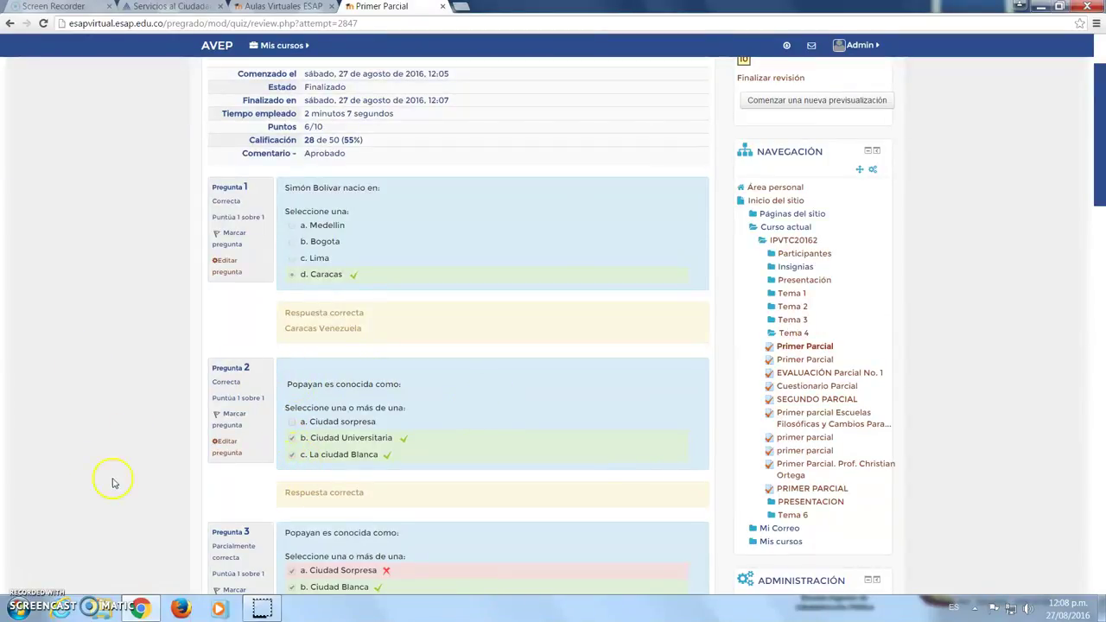
scroll(86, 458, down, 1)
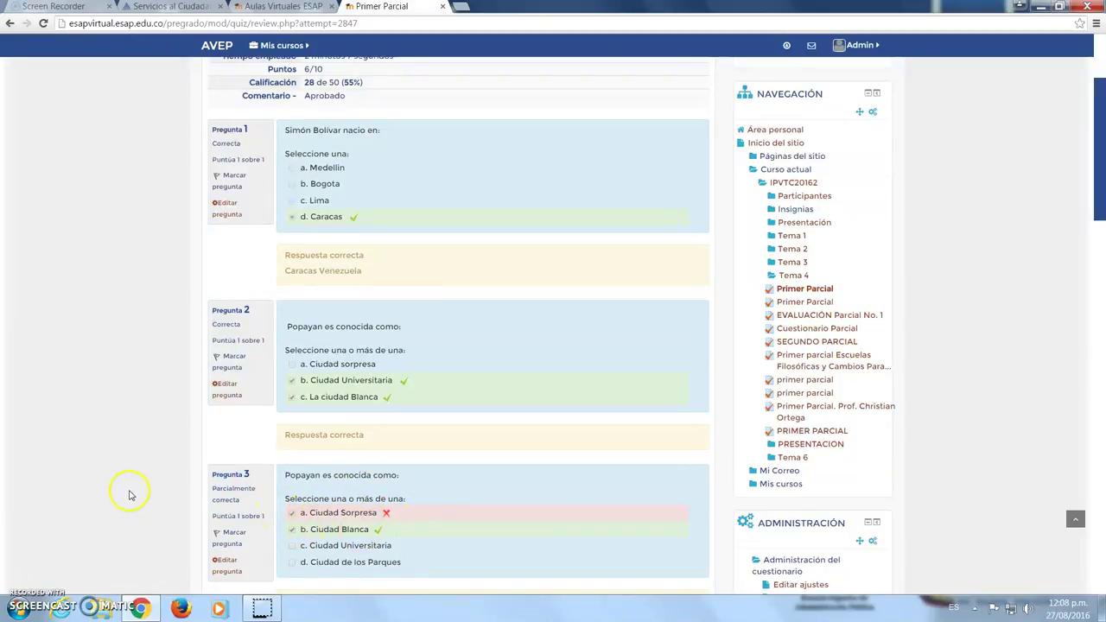
scroll(129, 494, down, 1)
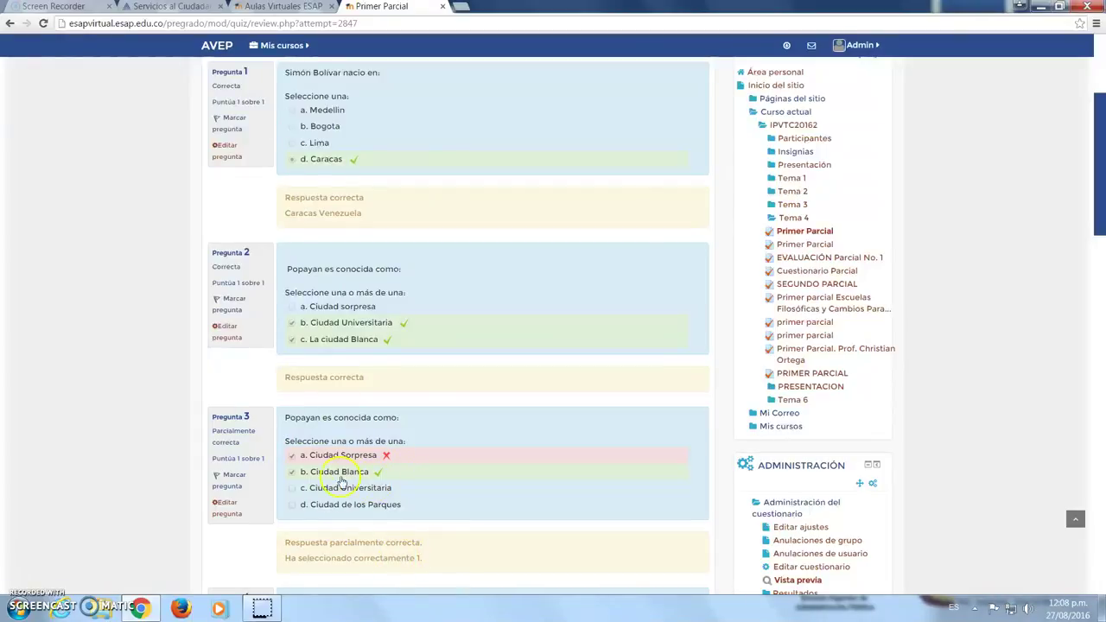
scroll(86, 462, down, 2)
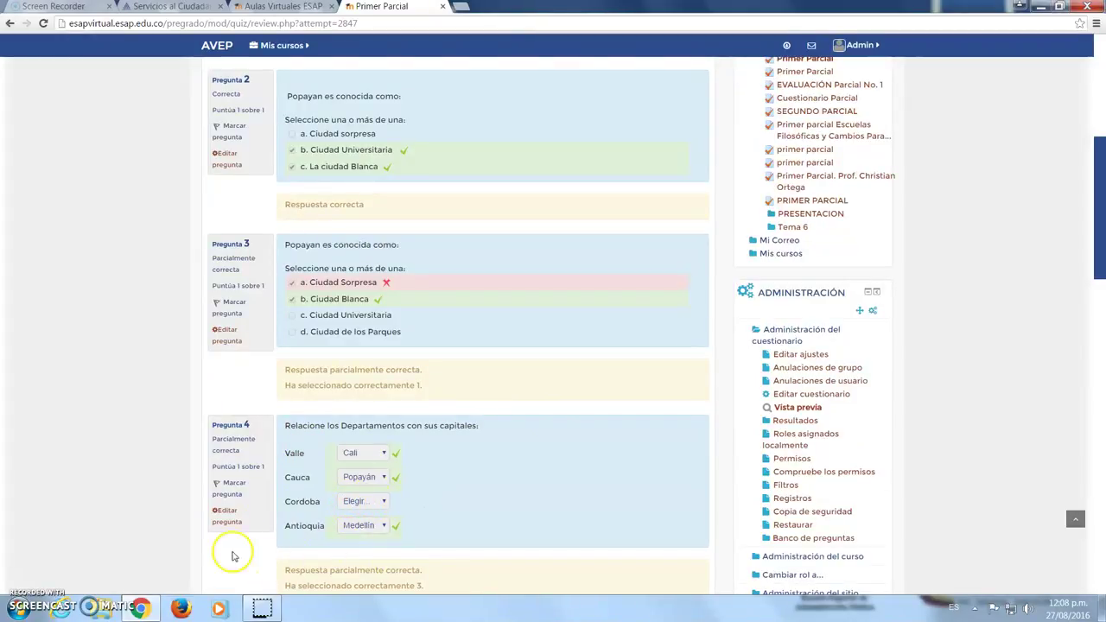
scroll(249, 486, down, 1)
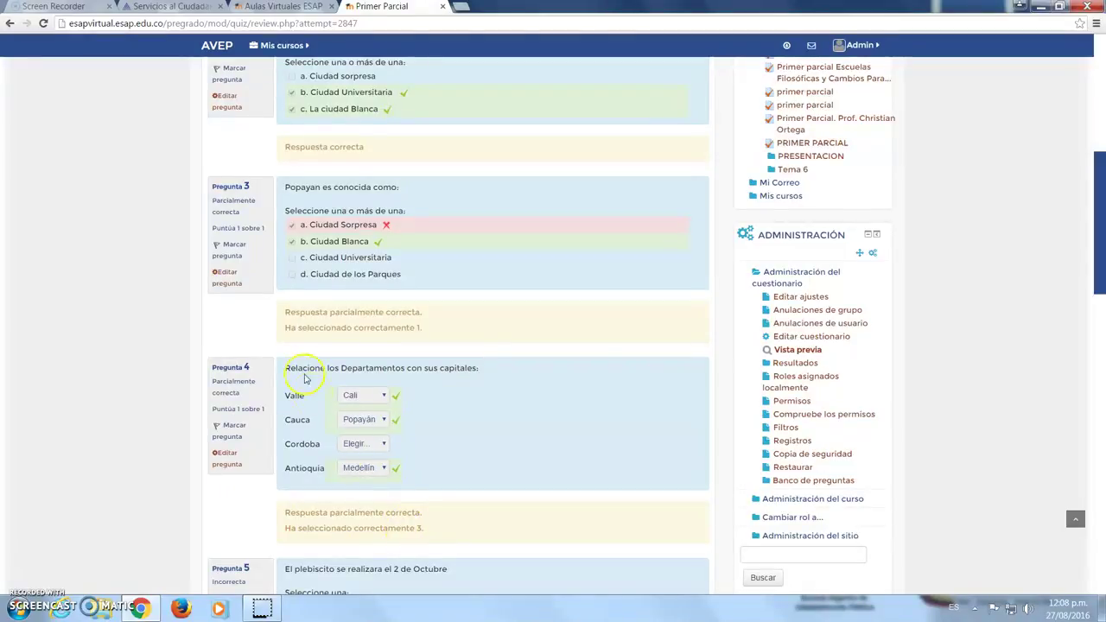
scroll(62, 407, down, 3)
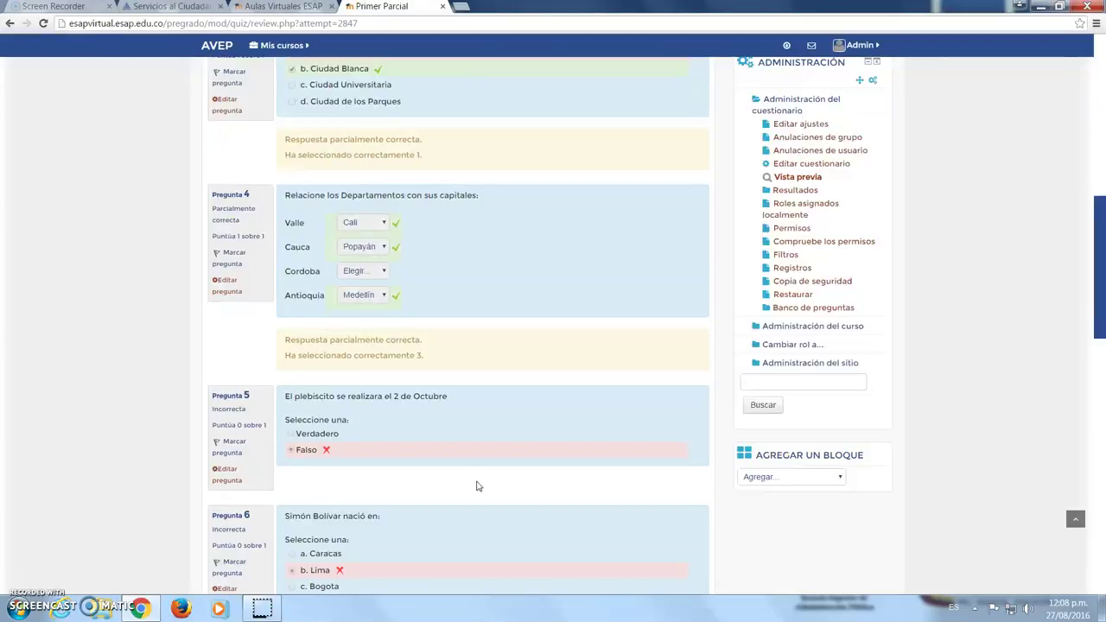
- Review the marking and feedback for questions 5 to 10, through to the end of the review page
scroll(148, 456, down, 2)
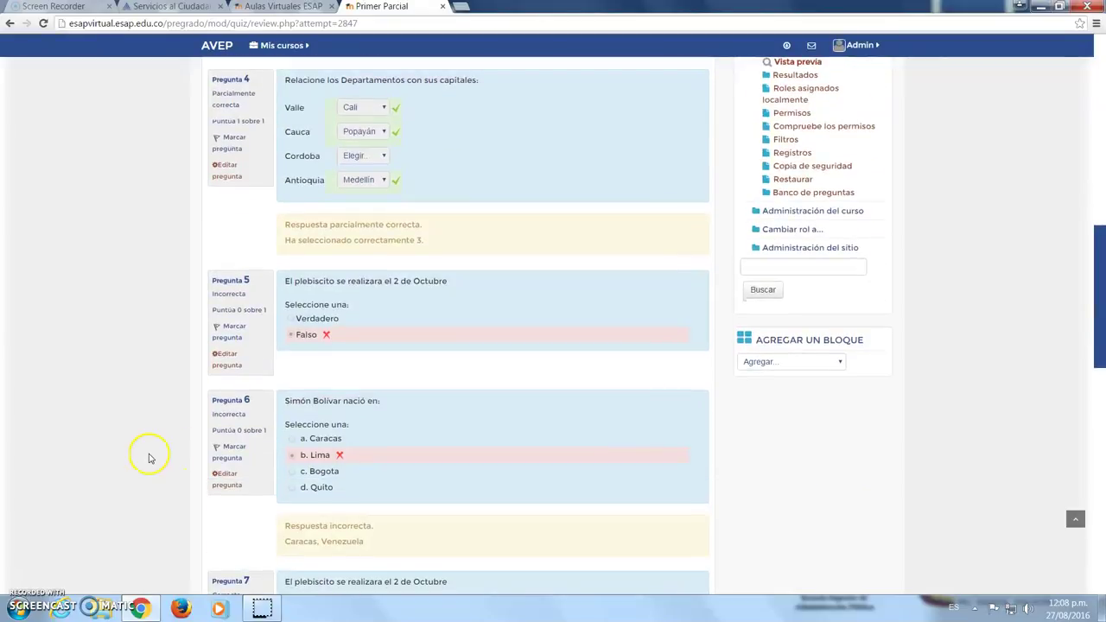
scroll(413, 378, down, 1)
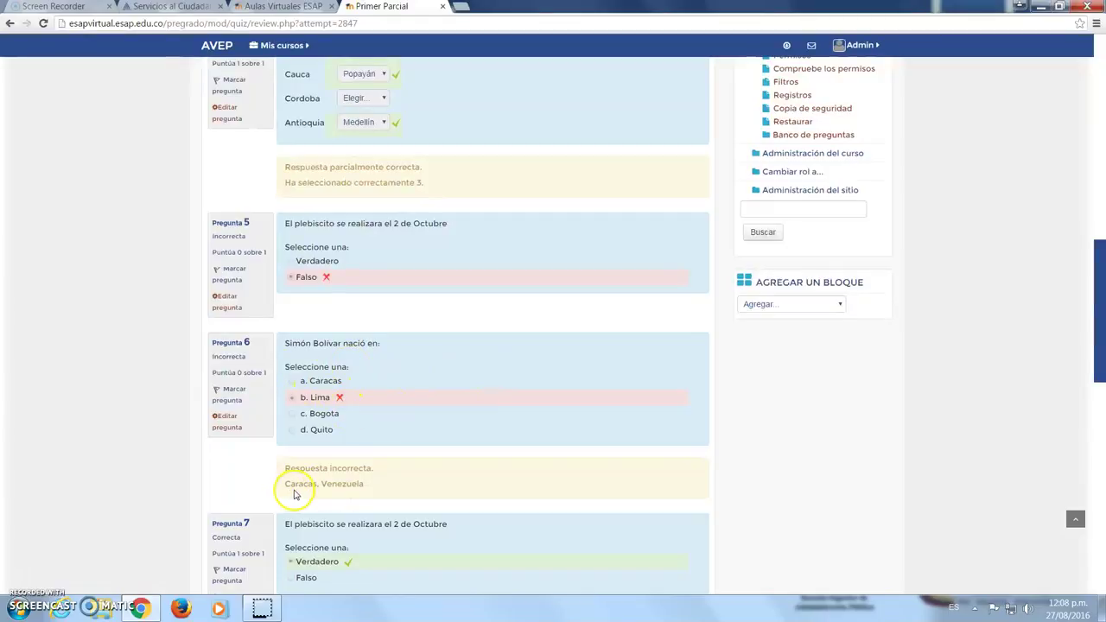
scroll(78, 453, down, 1)
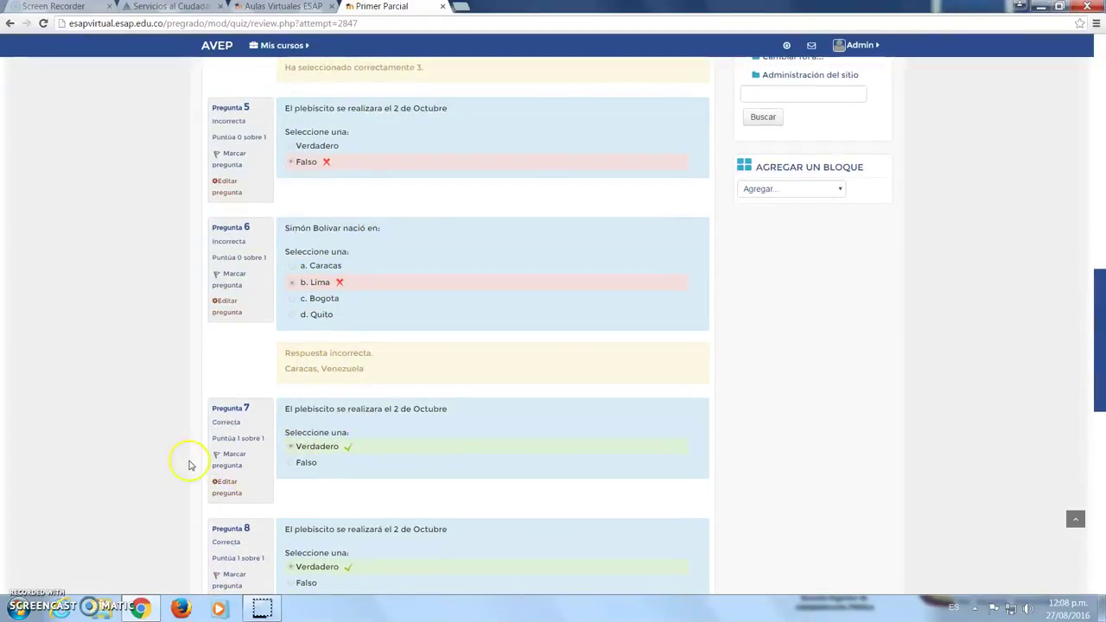
scroll(250, 475, down, 2)
scroll(308, 553, down, 1)
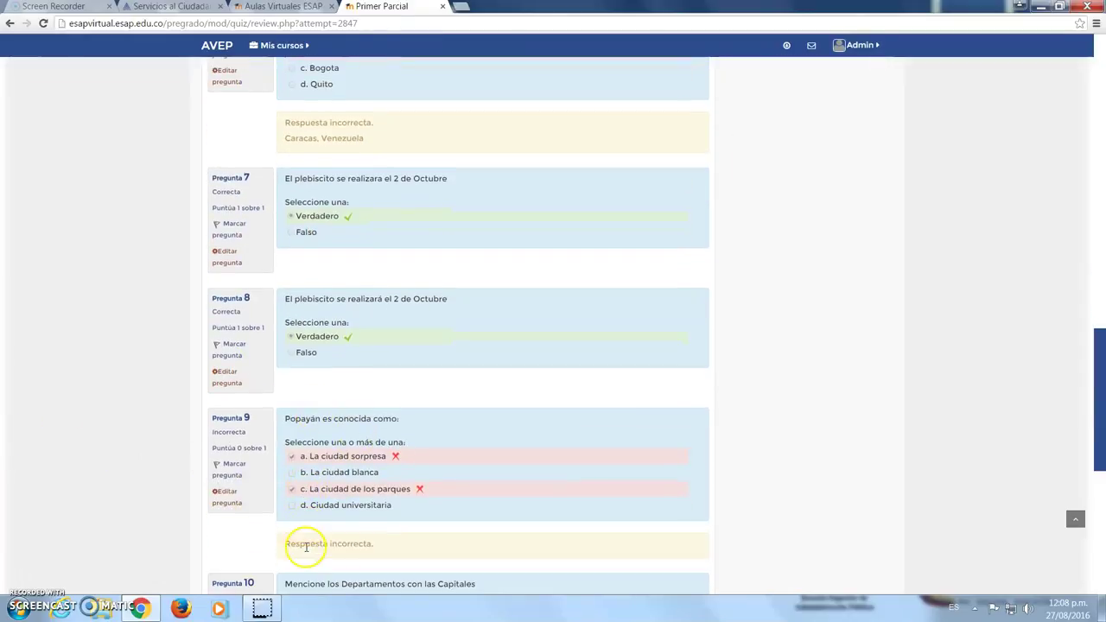
scroll(320, 524, down, 2)
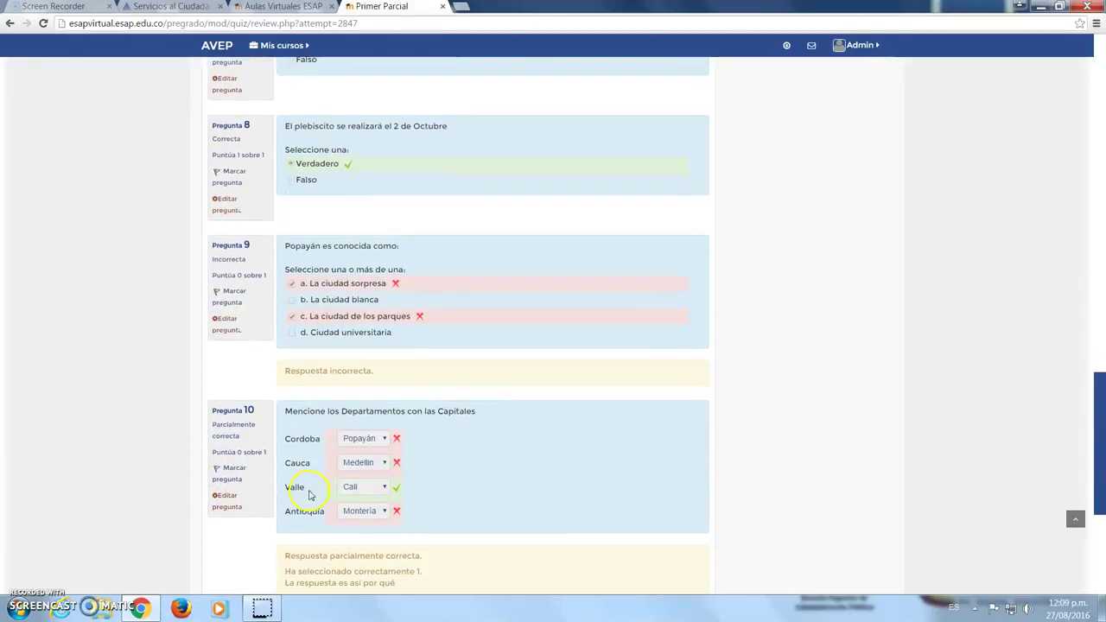
scroll(266, 501, down, 3)
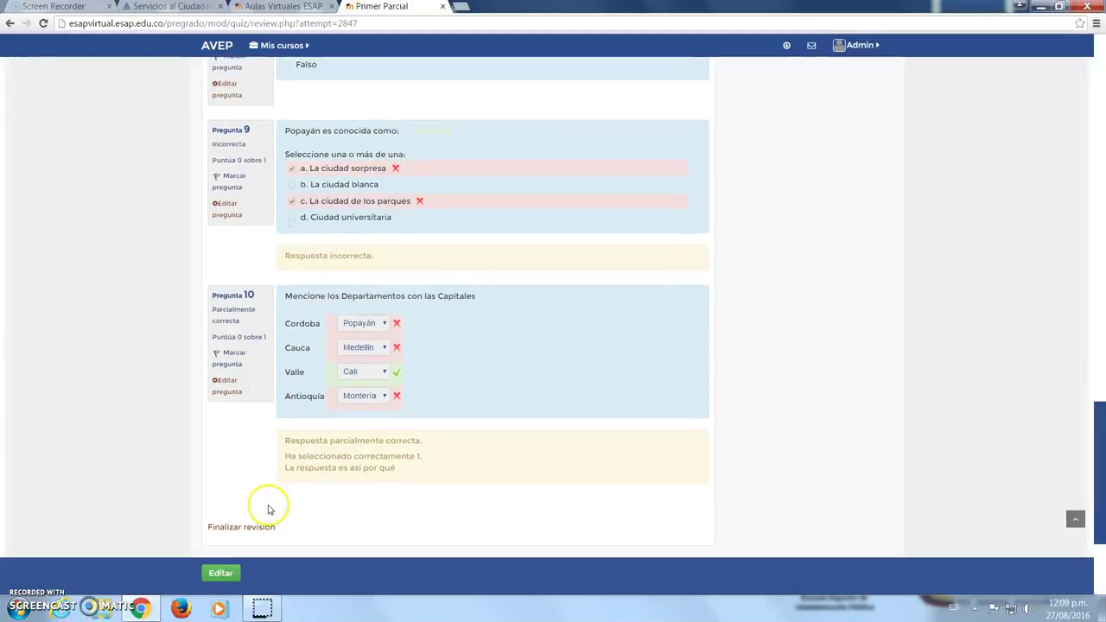
scroll(286, 428, up, 2)
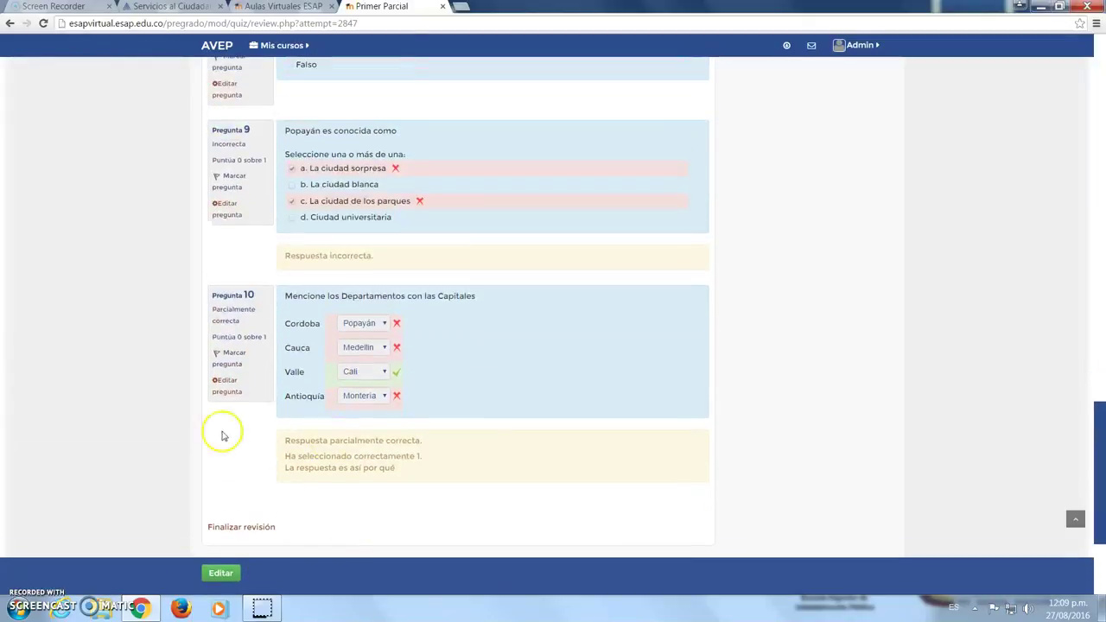
- Finish the review and examine the points, grade and overall feedback in the summary of previous attempts
click(235, 528)
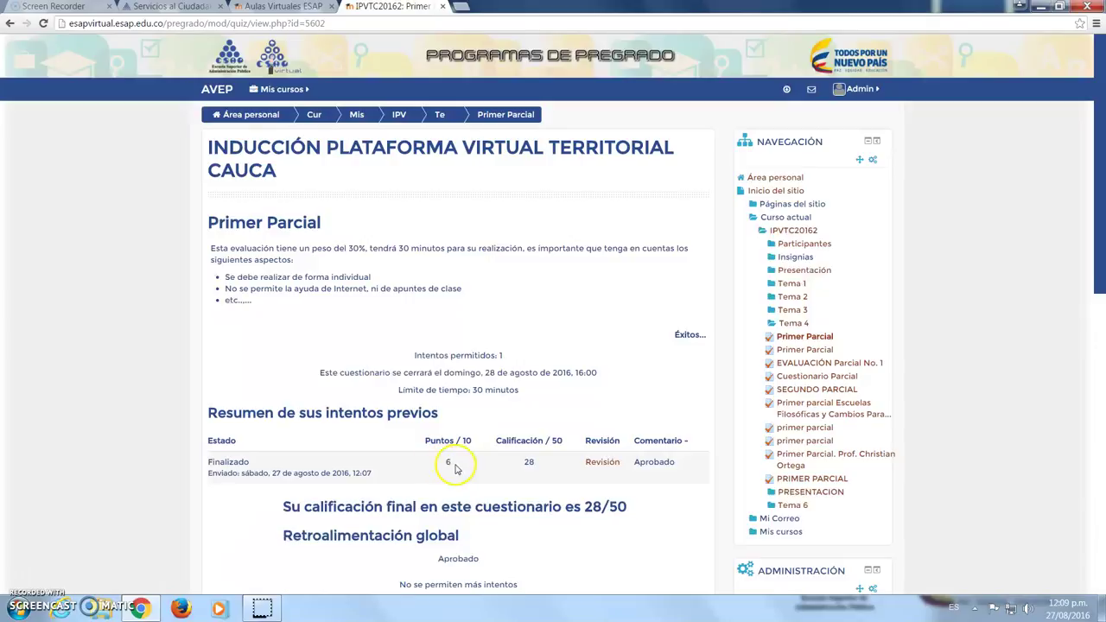
double_click(527, 463)
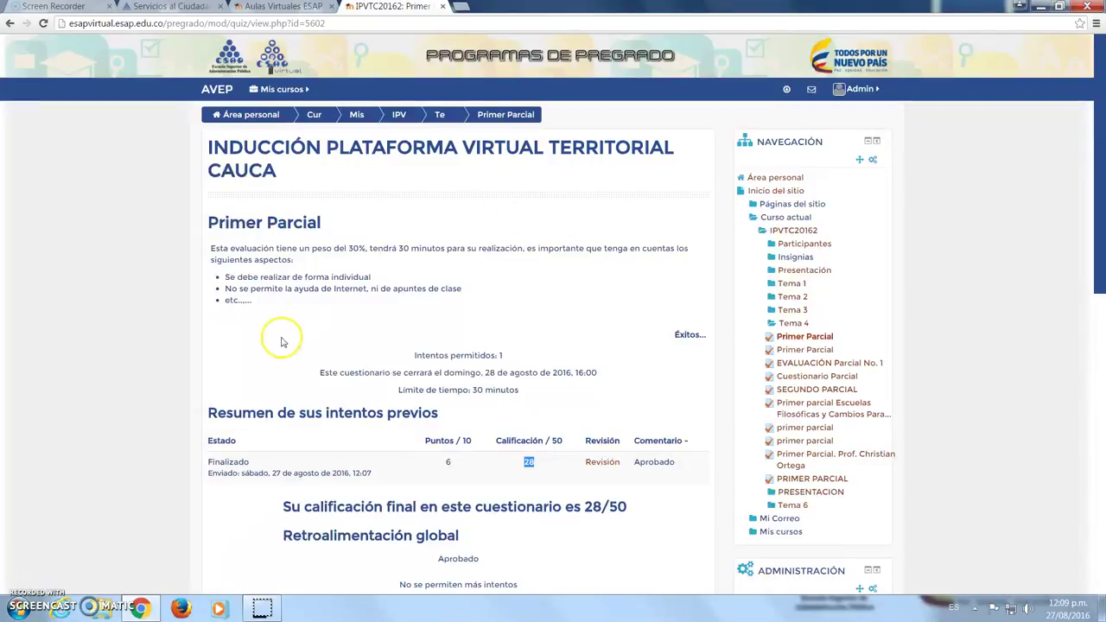
scroll(313, 453, down, 2)
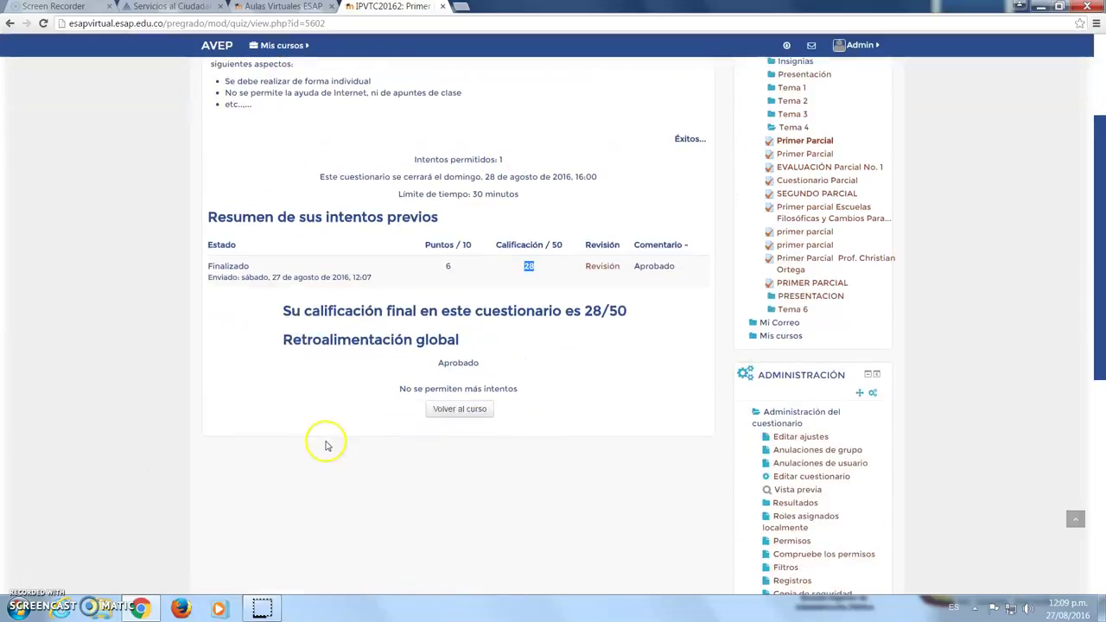
scroll(285, 322, up, 1)
scroll(366, 396, up, 2)
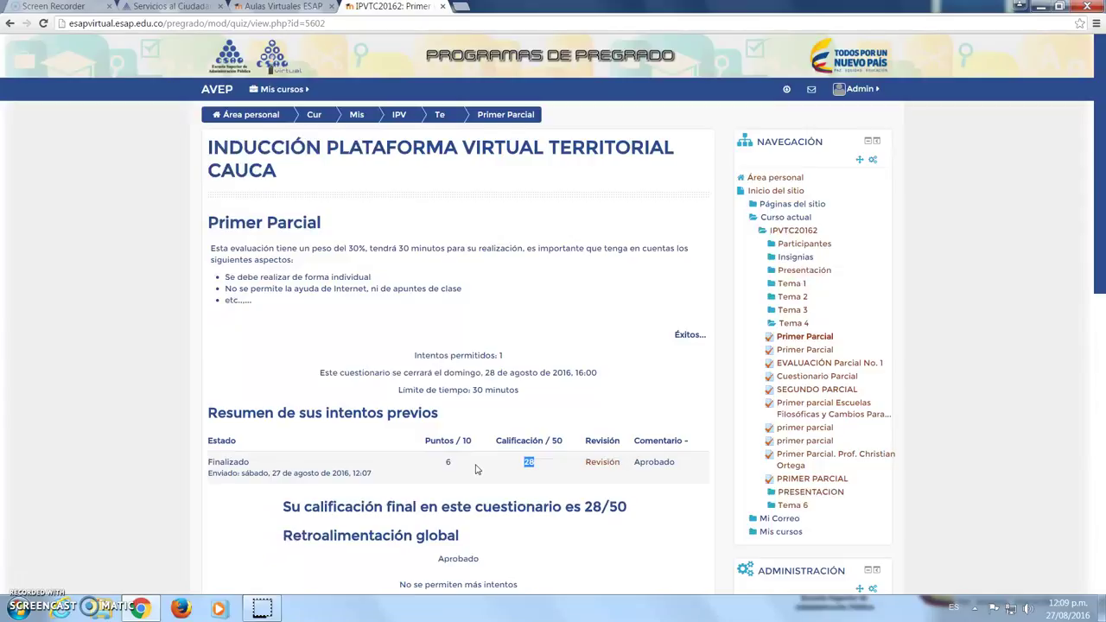
scroll(428, 380, down, 3)
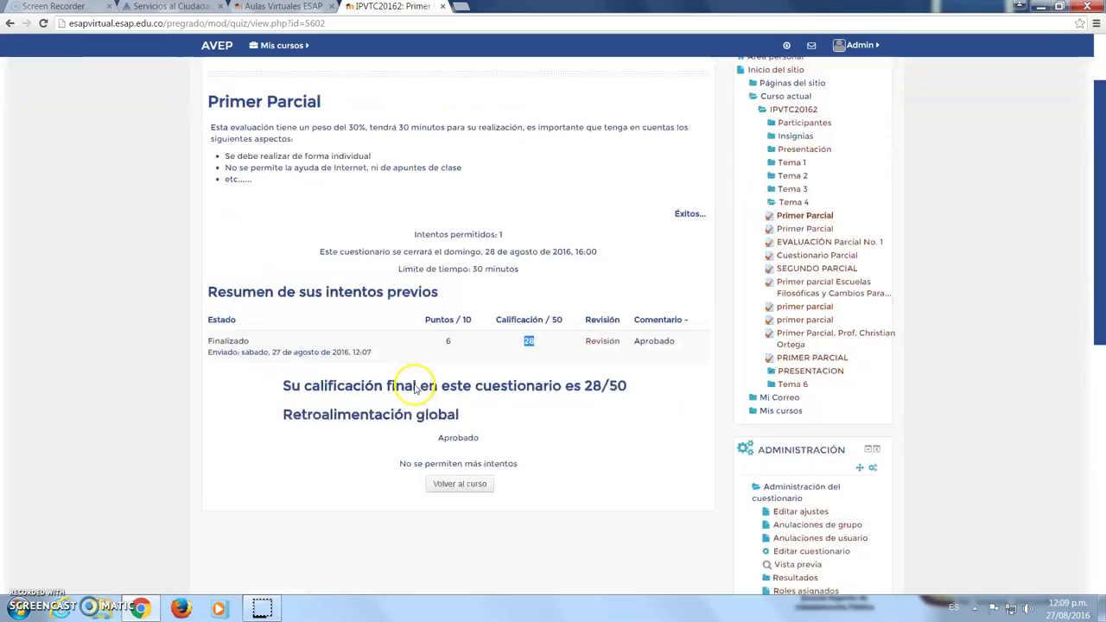
scroll(457, 492, down, 5)
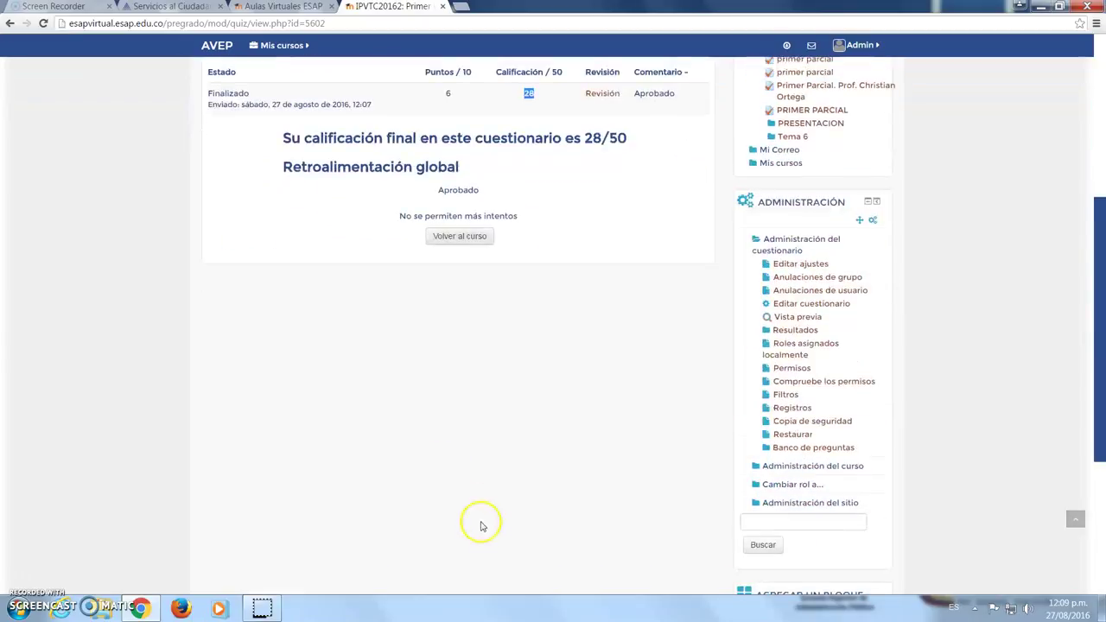
- Return from the quiz to the course page and look over the list of quizzes in Tema 4
click(454, 237)
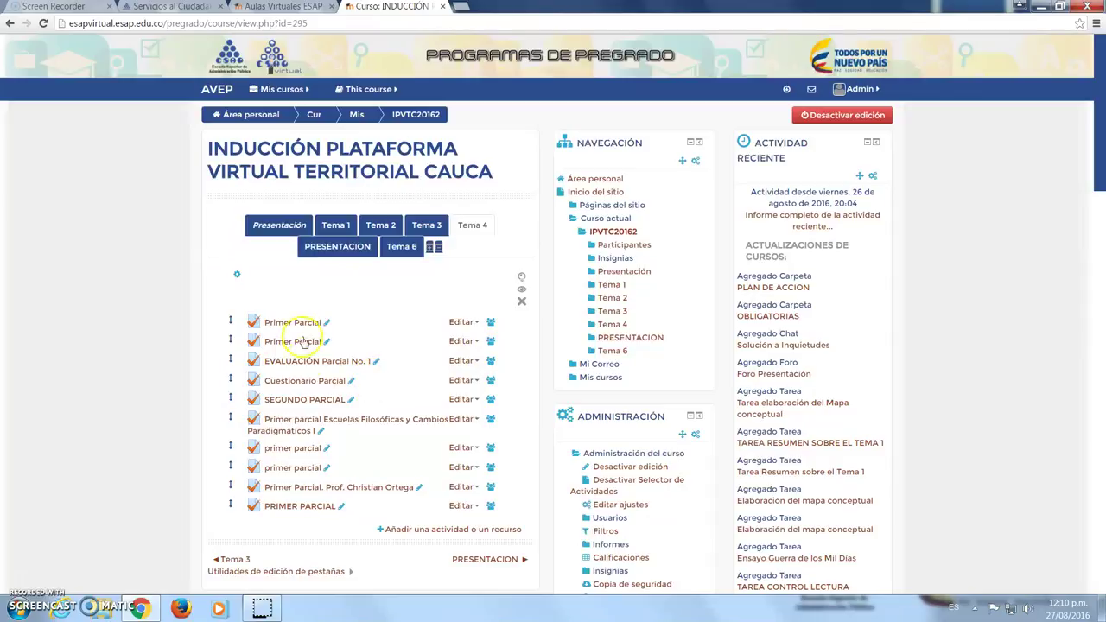
scroll(173, 316, down, 3)
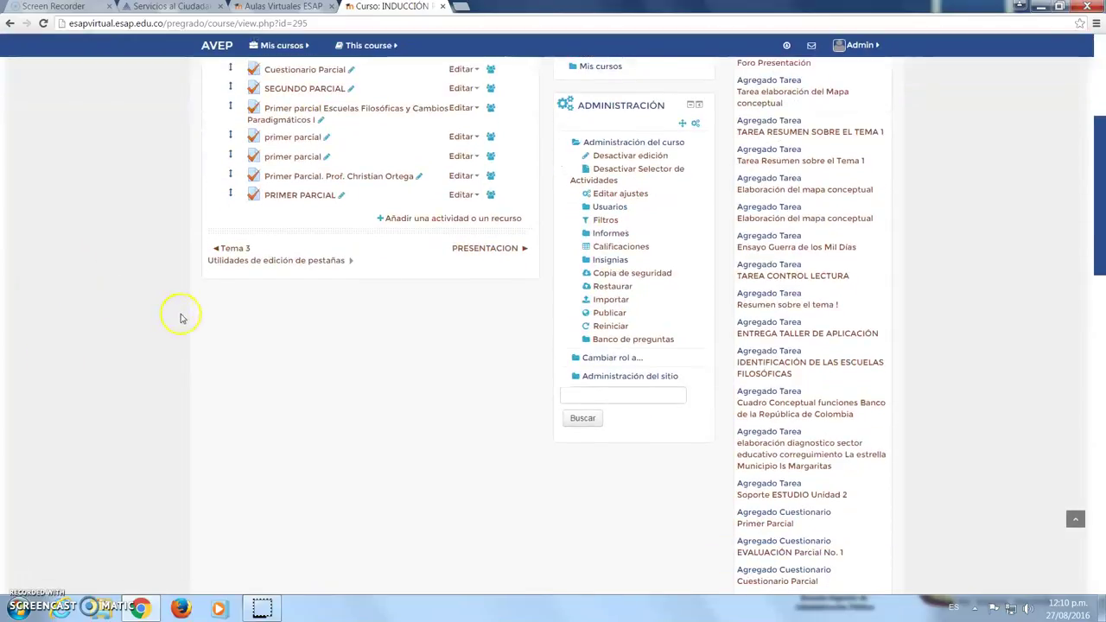
scroll(182, 316, up, 3)
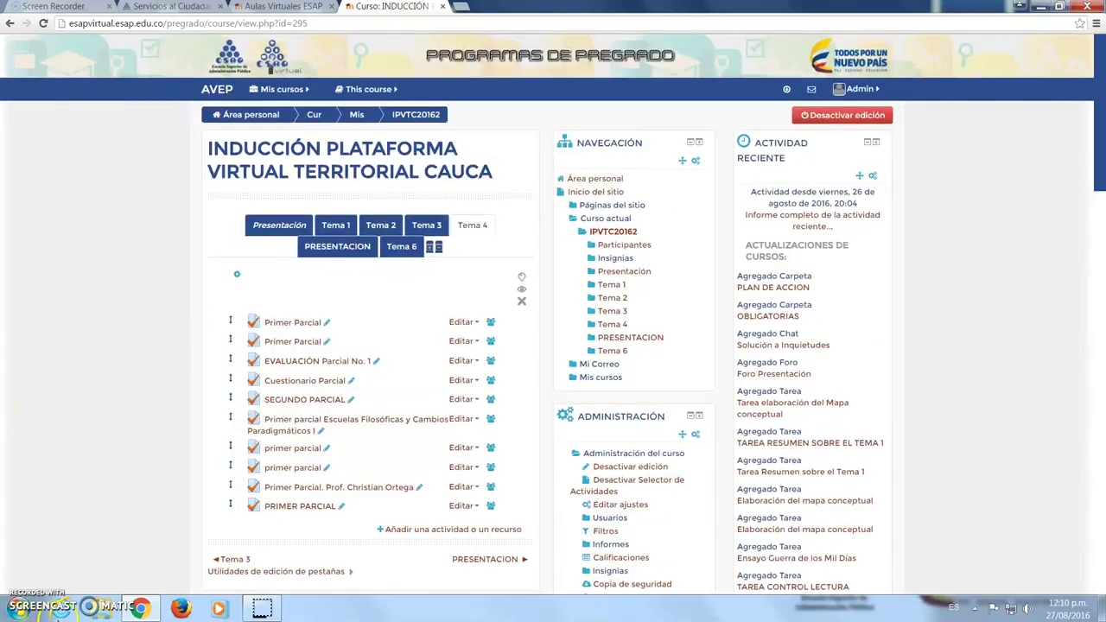